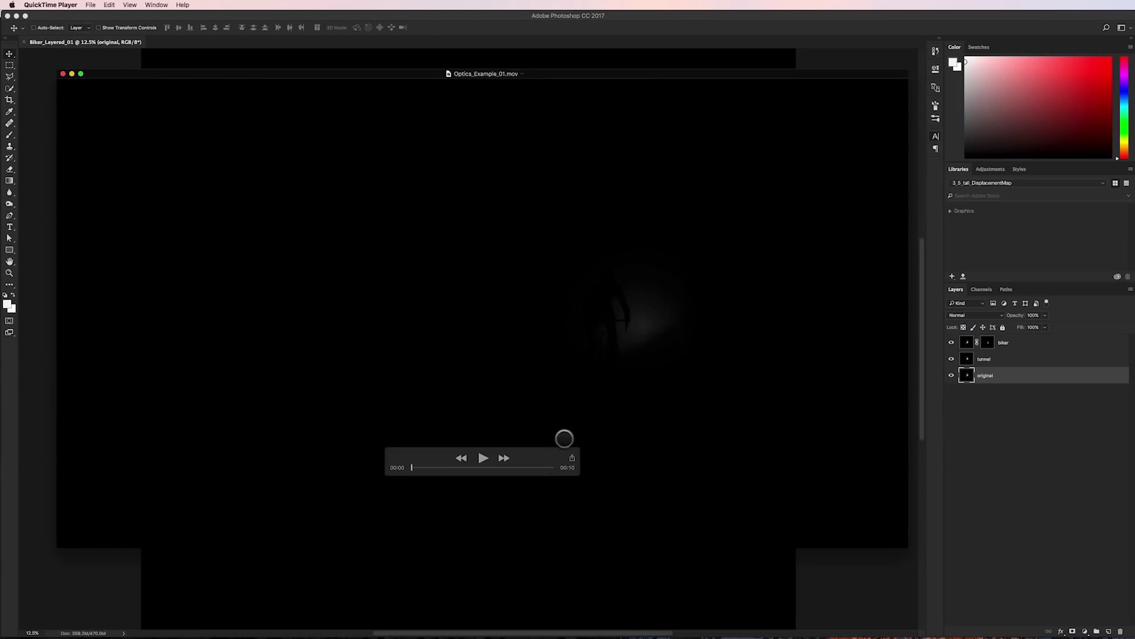
Play the biker-in-tunnel example movie in QuickTime Player, then drag it back to 00:00
left_click(504, 459)
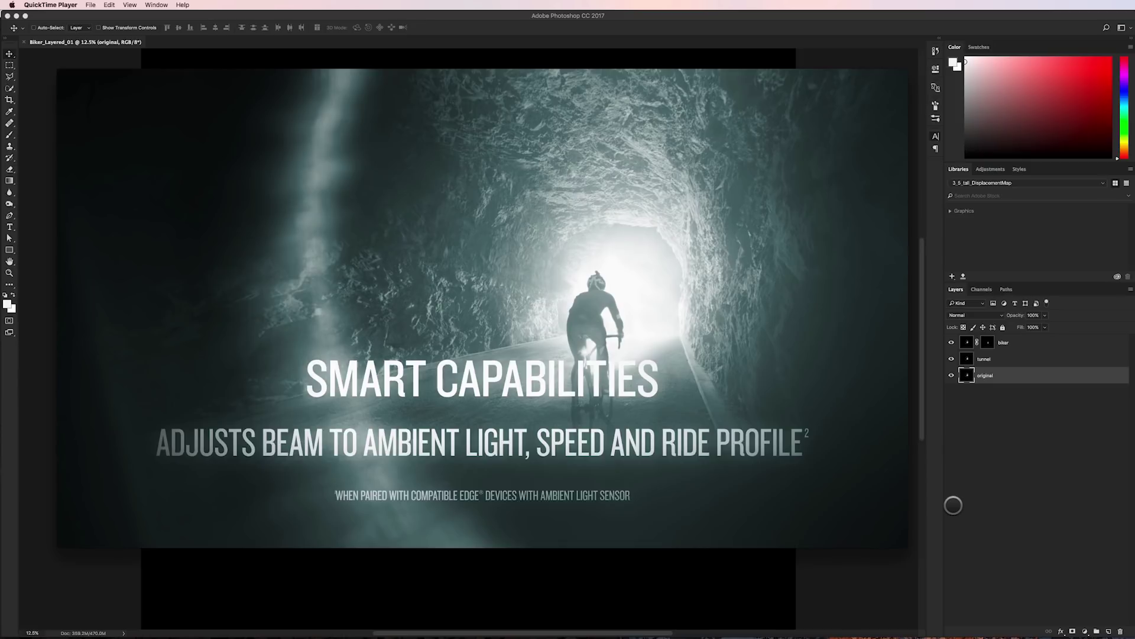
left_click_drag(490, 467, 370, 469)
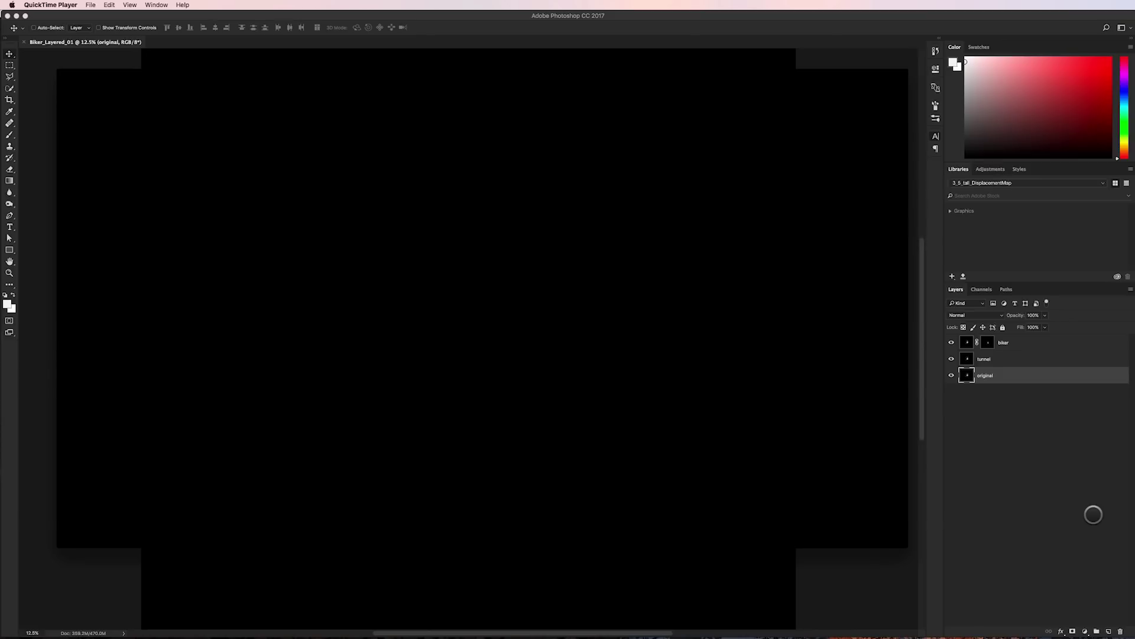
In Photoshop, view the original layer on its own, then hide it again
left_click(39, 388)
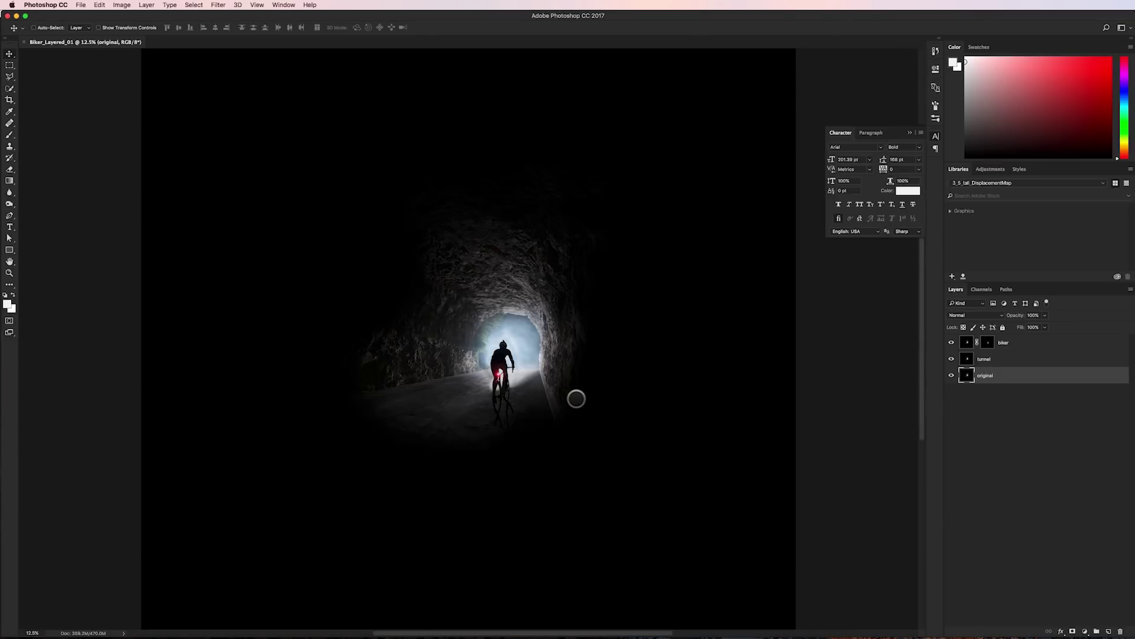
left_click(952, 375, "alt")
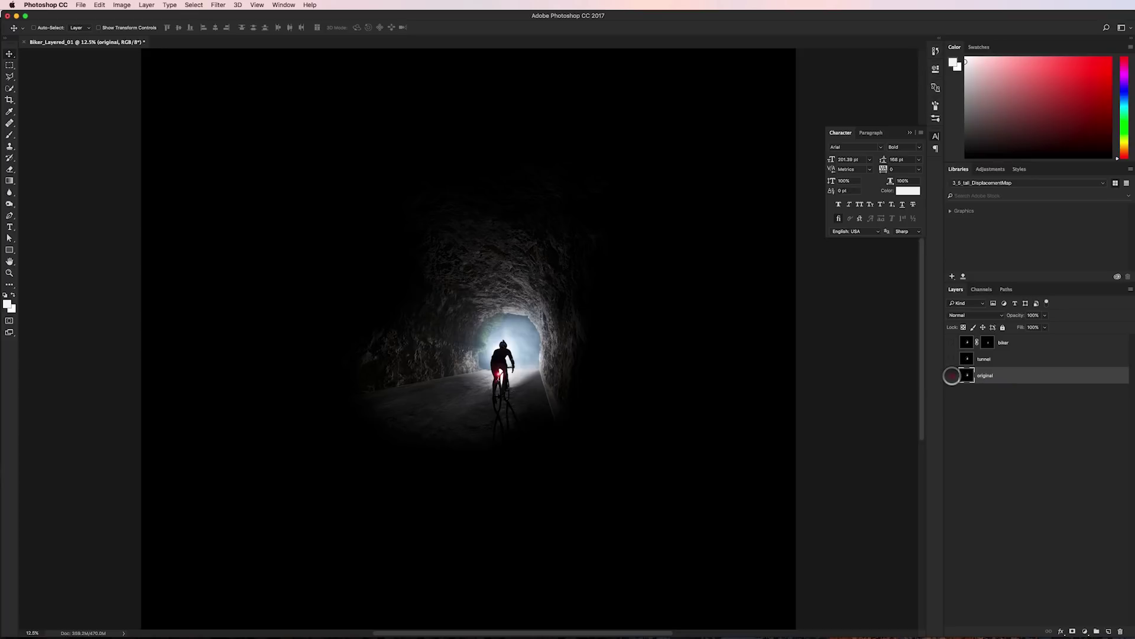
left_click(952, 375)
View the tunnel and biker layers separately, ending with the biker shown over the tunnel
left_click(951, 359)
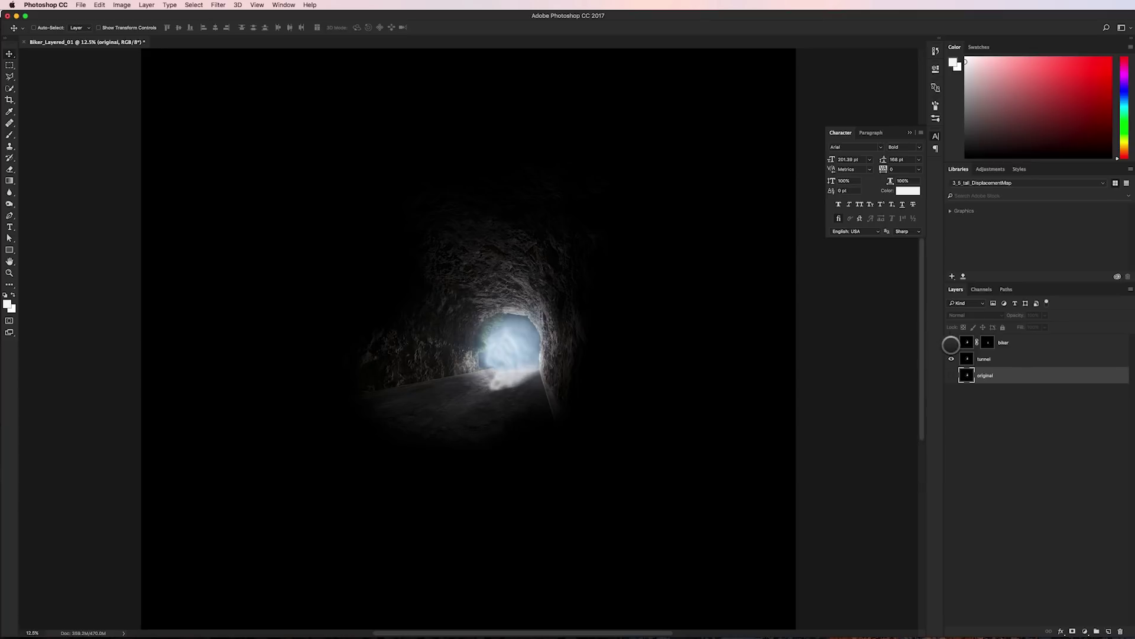
left_click(952, 343)
left_click(951, 359)
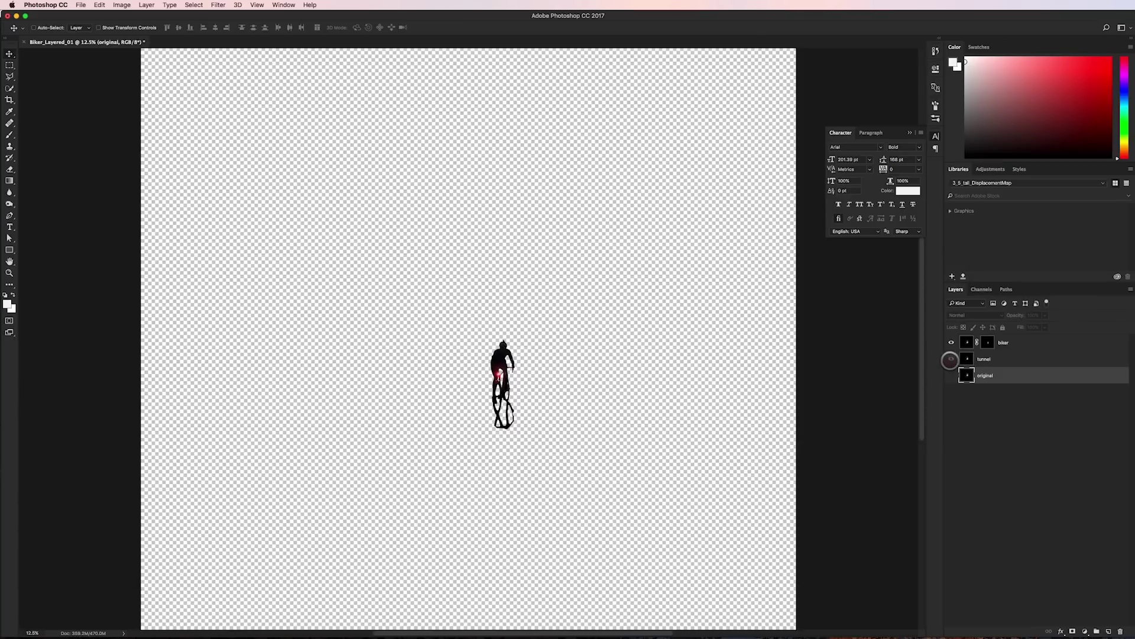
left_click(951, 359)
left_click(951, 342)
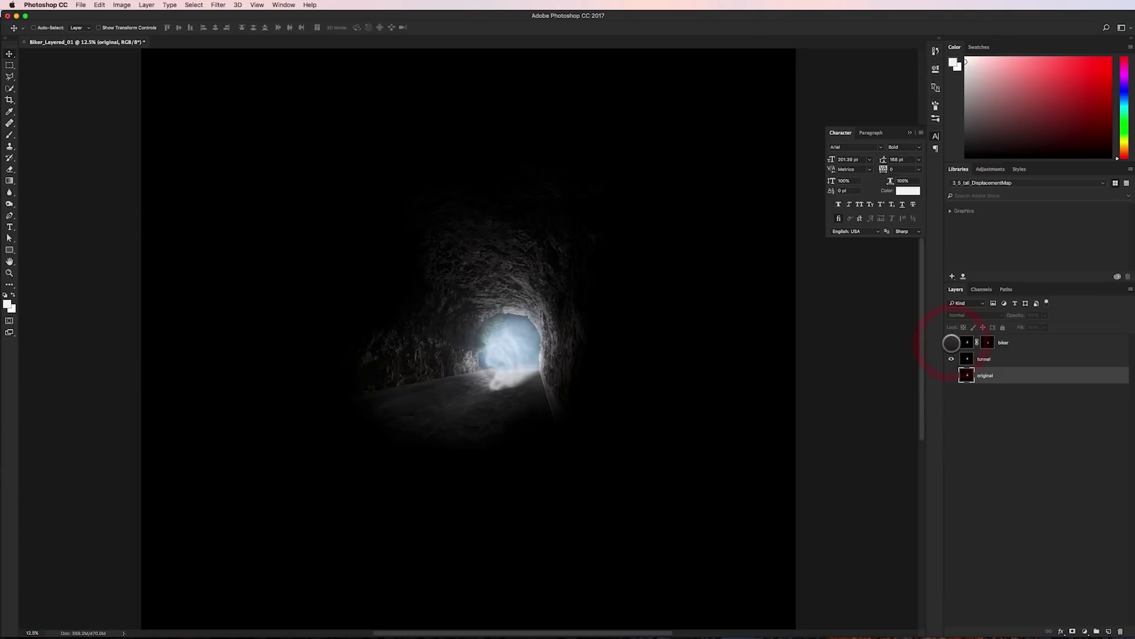
left_click(951, 343)
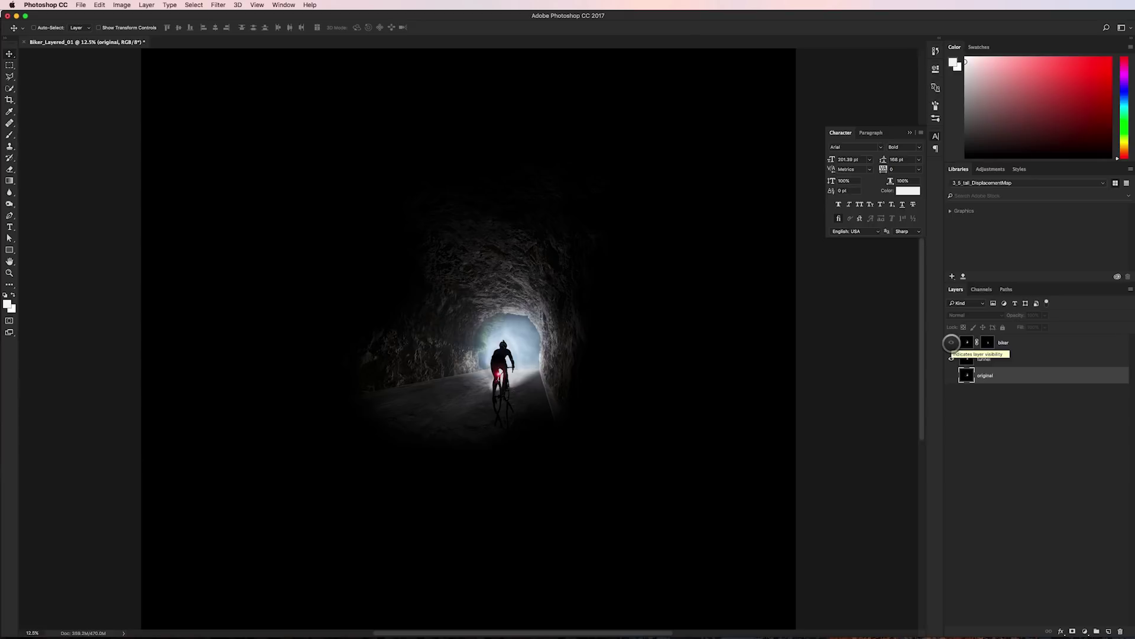
Switch to After Effects and open the Bike Layered composition
key("super")
key("super+Tab")
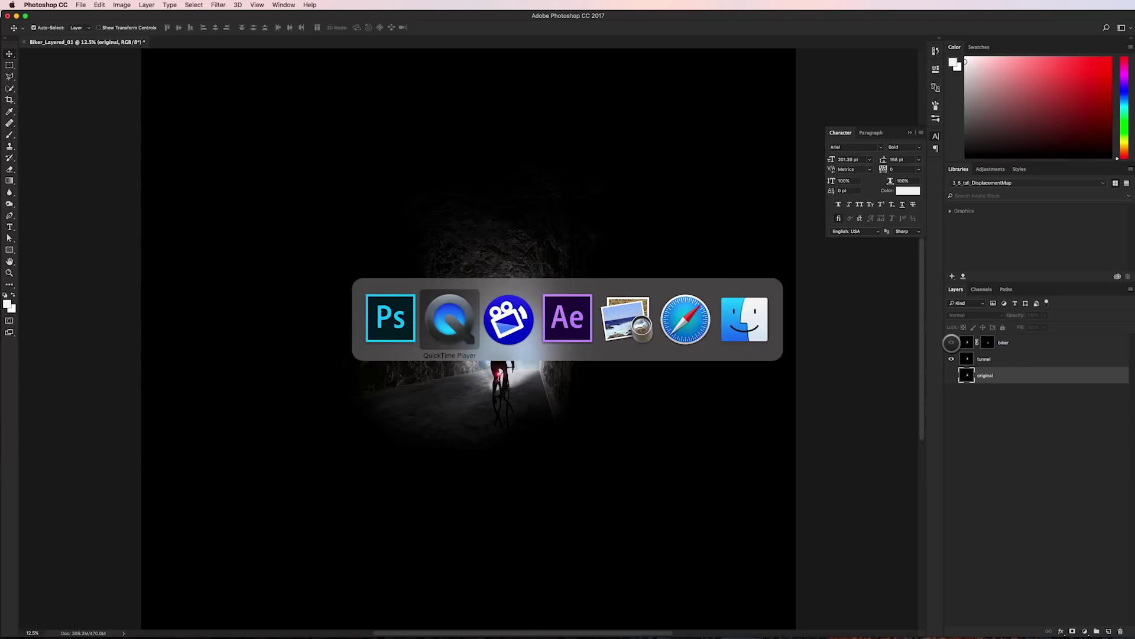
key("super+Tab")
key("super+Tab")
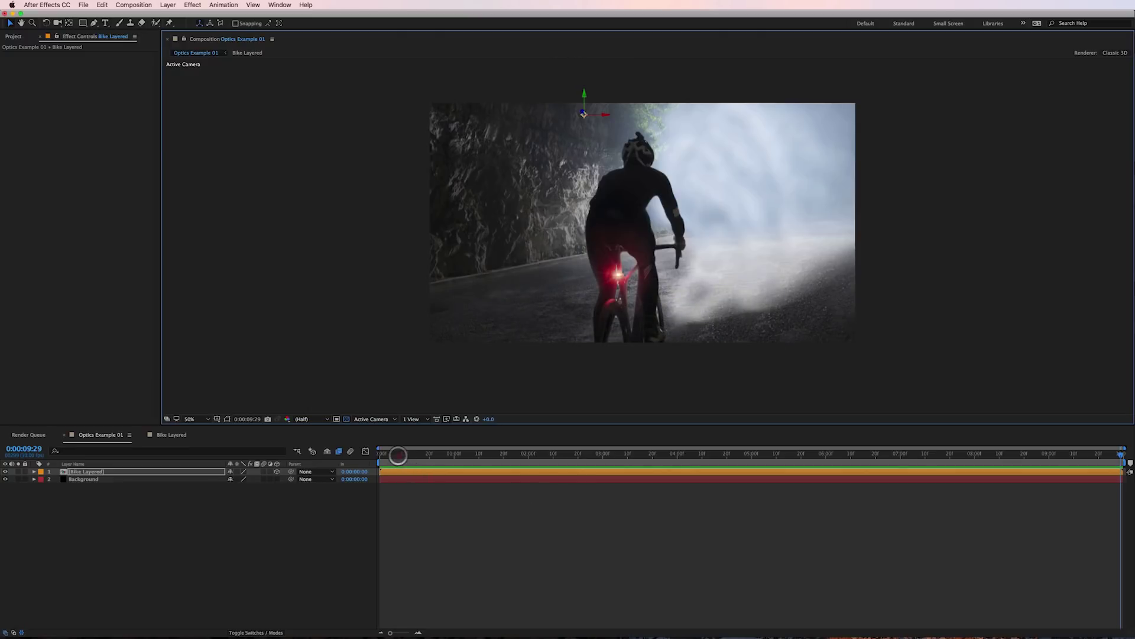
left_click_drag(399, 456, 317, 459)
left_click(168, 435)
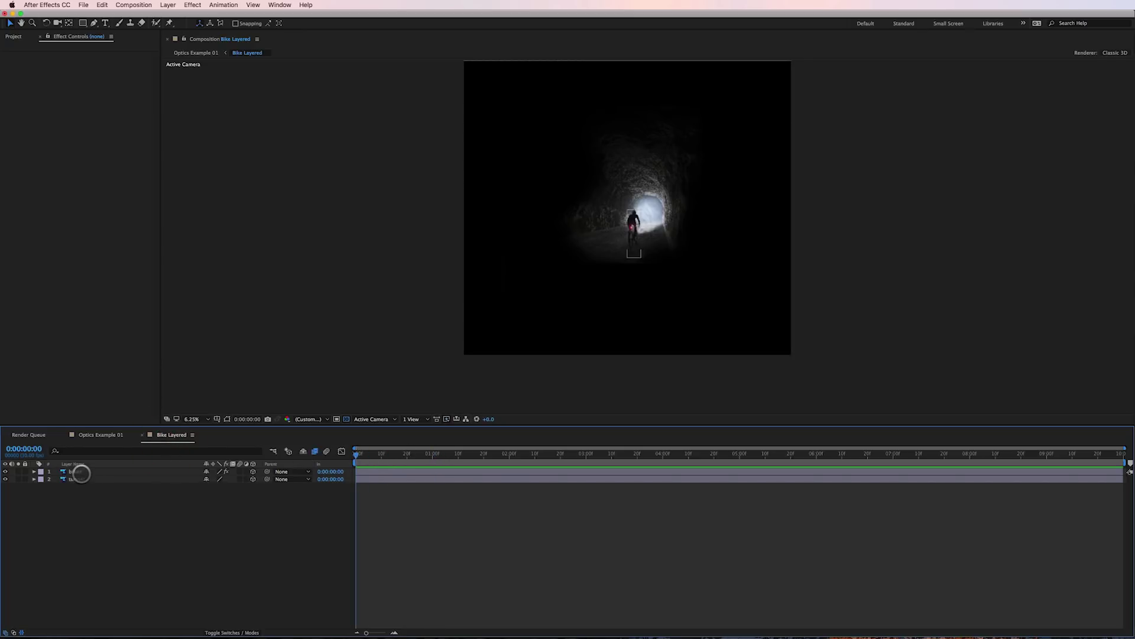
Solo the biker layer, then zoom in and pan the viewer to frame the rider
left_click(80, 472)
left_click(18, 472)
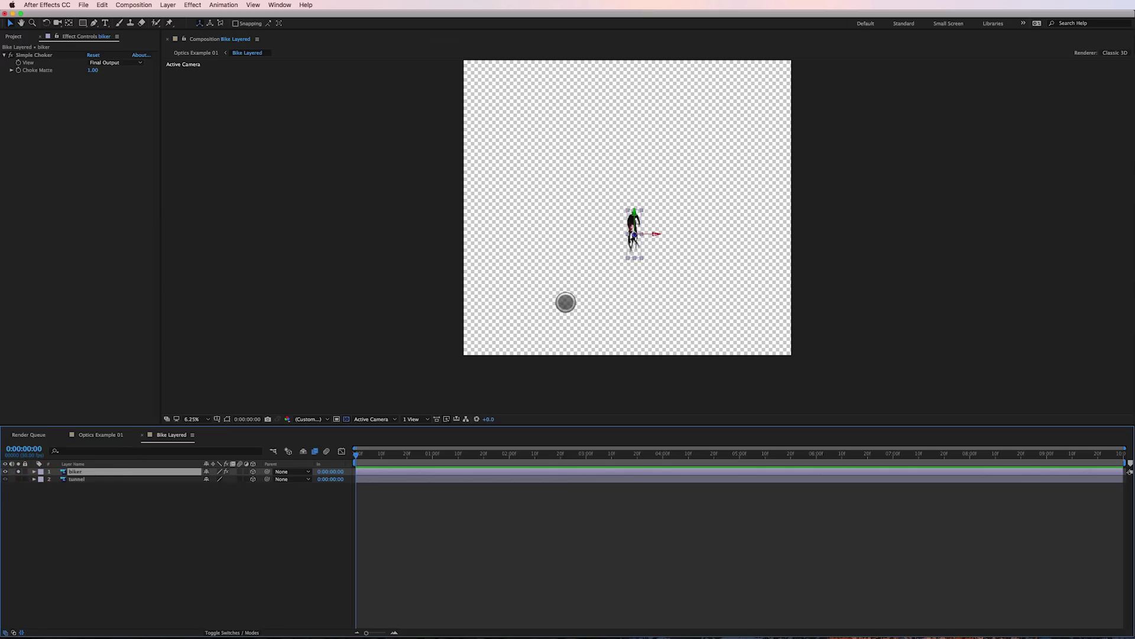
key("period")
key("period")
key("period")
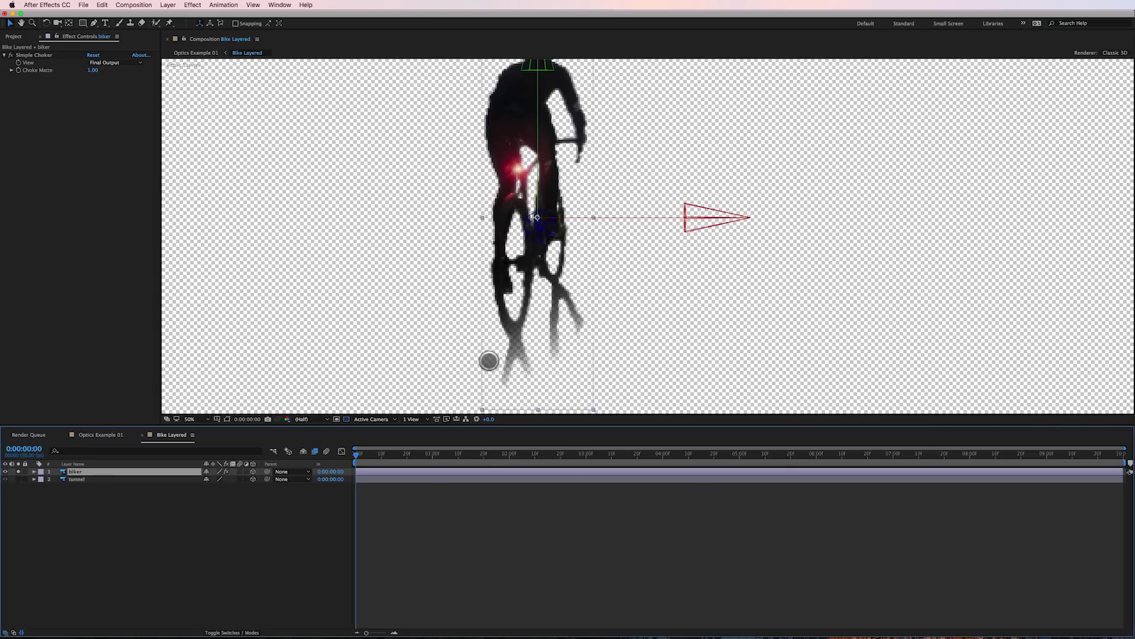
left_click_drag(579, 326, 636, 264)
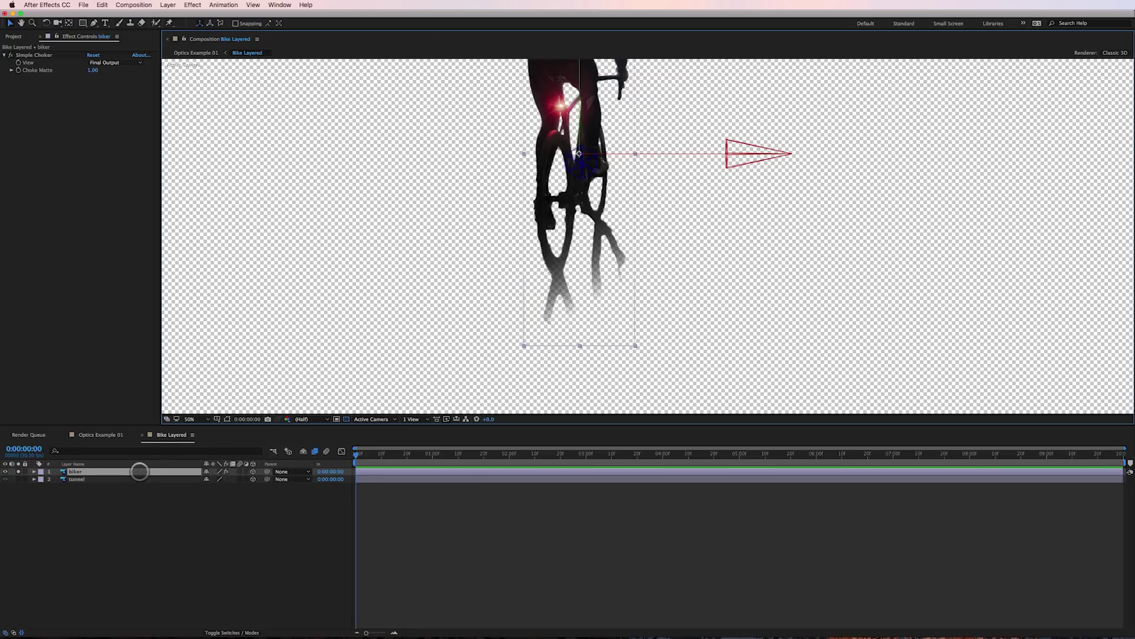
Reveal the biker's Mask 1 properties and show its outline in the viewer
key("m")
left_click(76, 472)
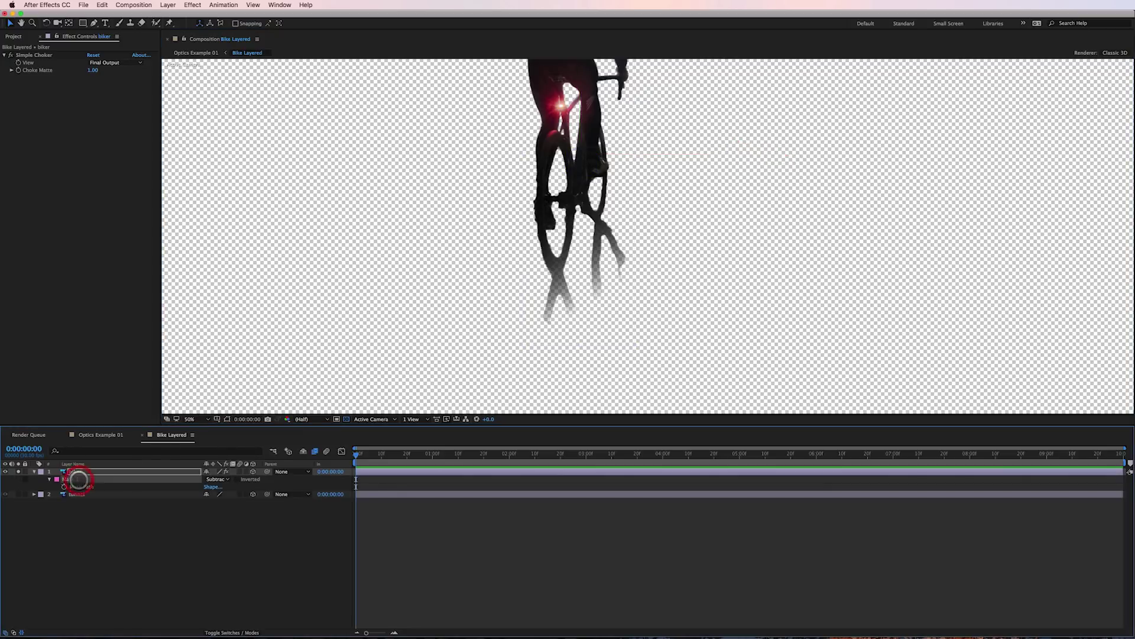
left_click(217, 419)
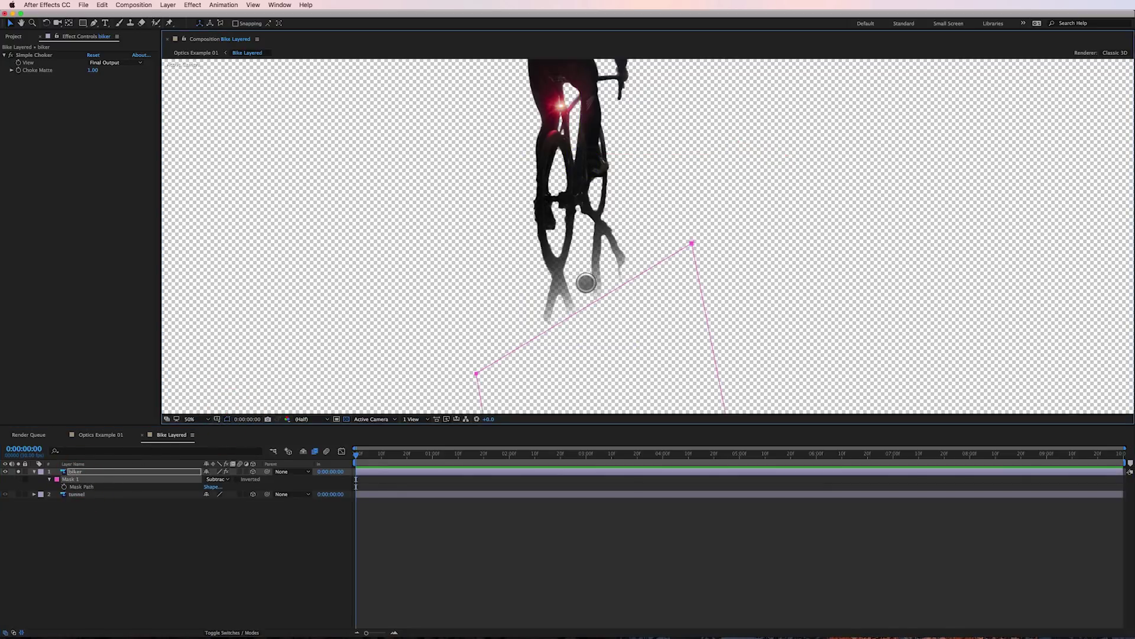
Switch Mask 1 to None and back to Subtract, then unsolo the biker to restore the tunnel
left_click(219, 479)
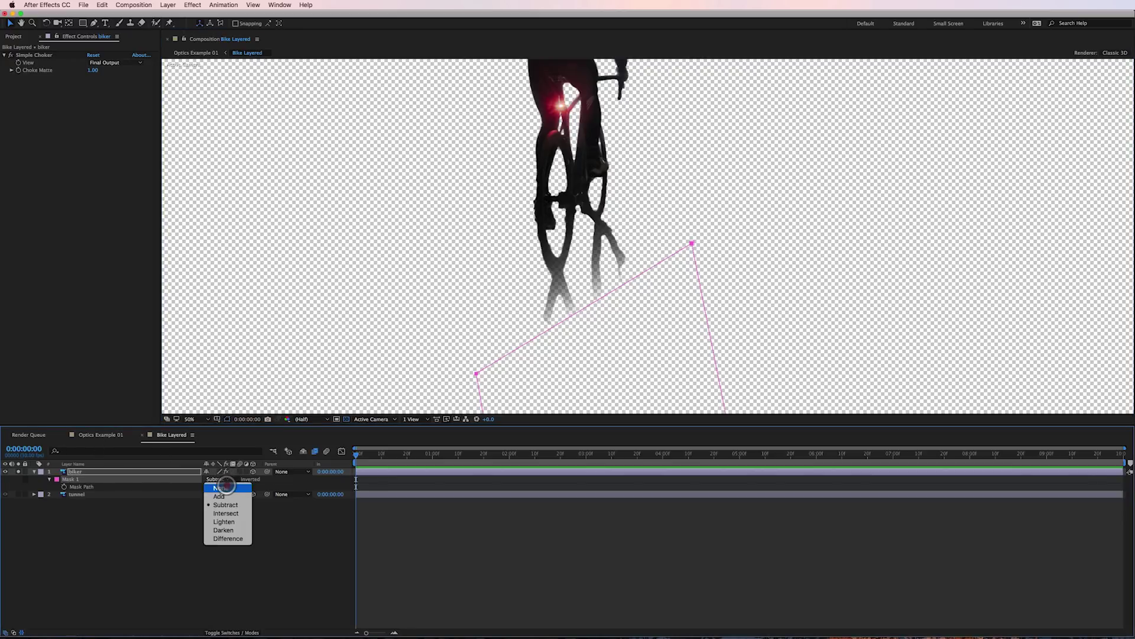
left_click(222, 488)
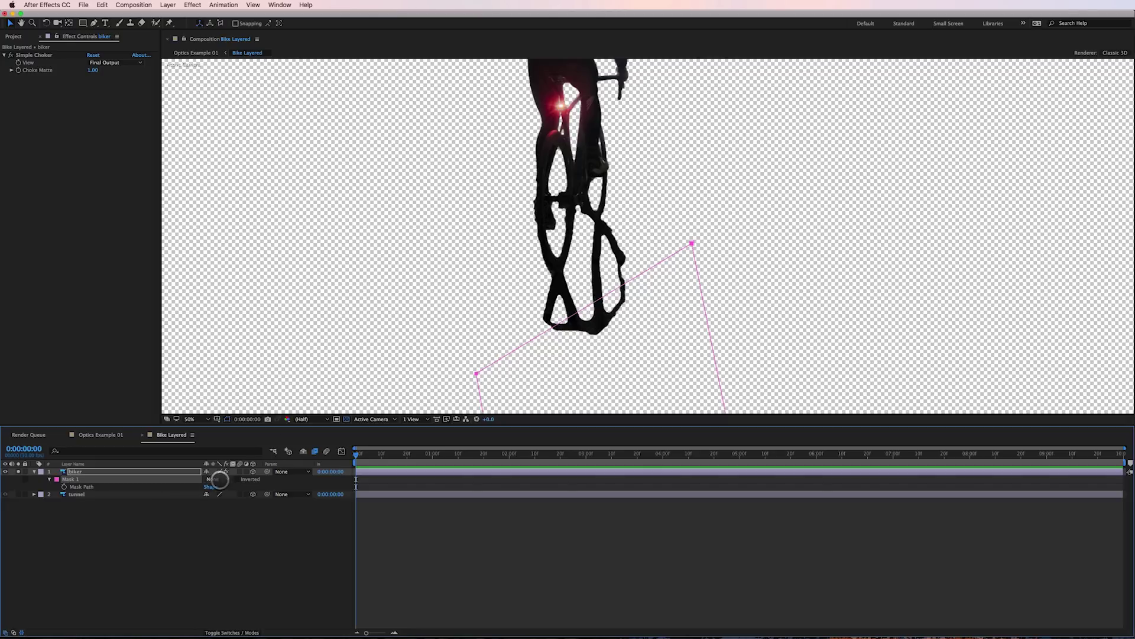
left_click(218, 479)
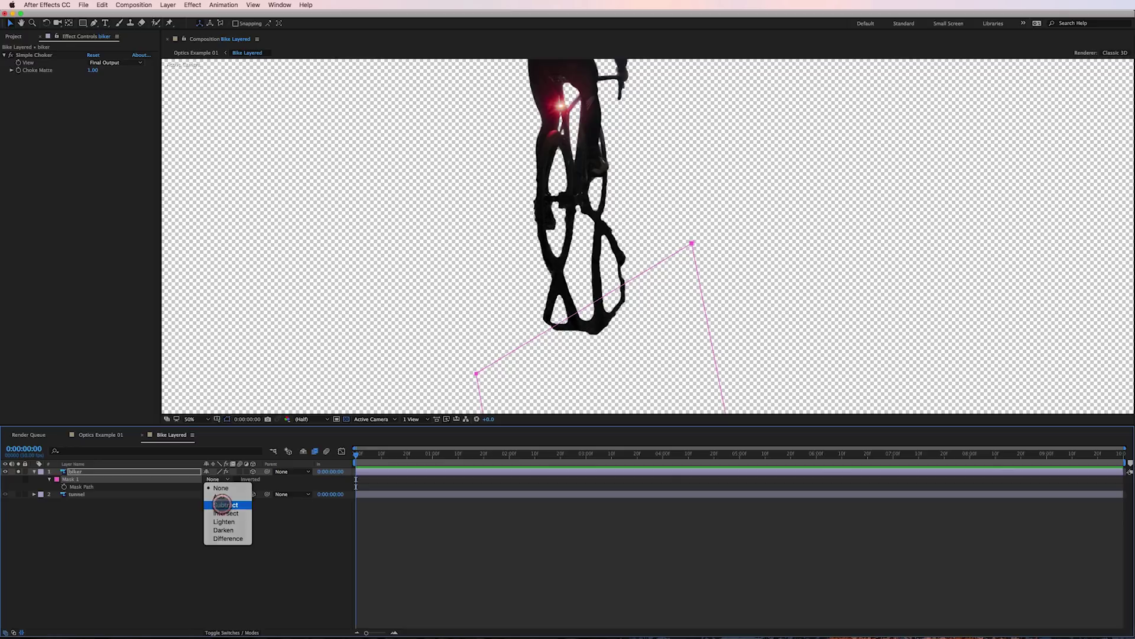
left_click(223, 505)
left_click(18, 471)
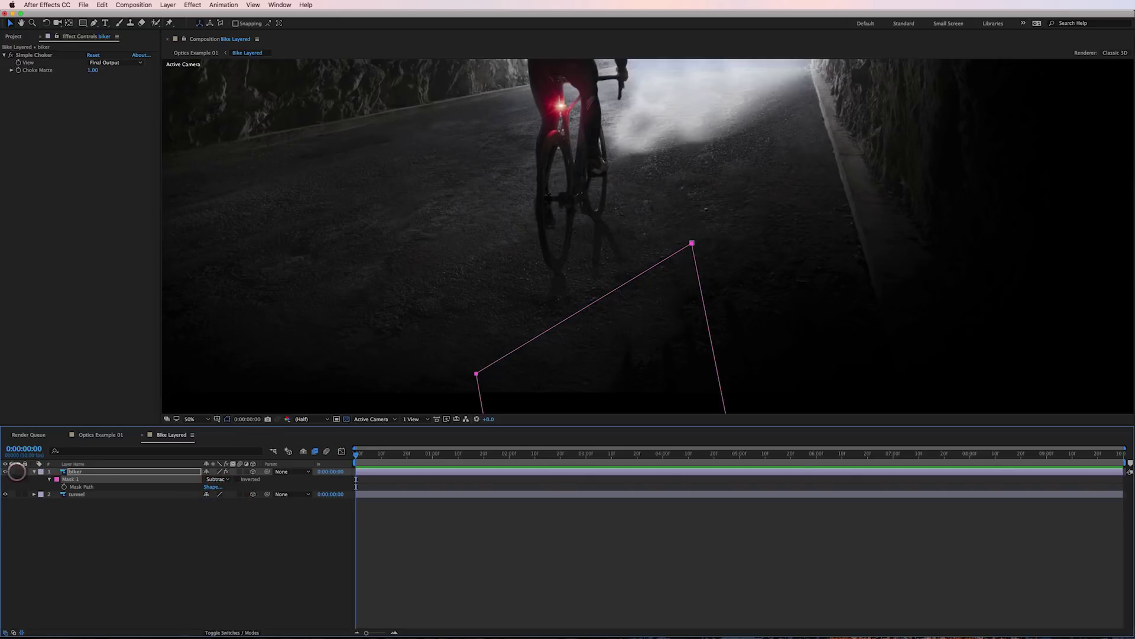
Set the tunnel layer's Position Z value to 2000
scroll(396, 268, "down", 2)
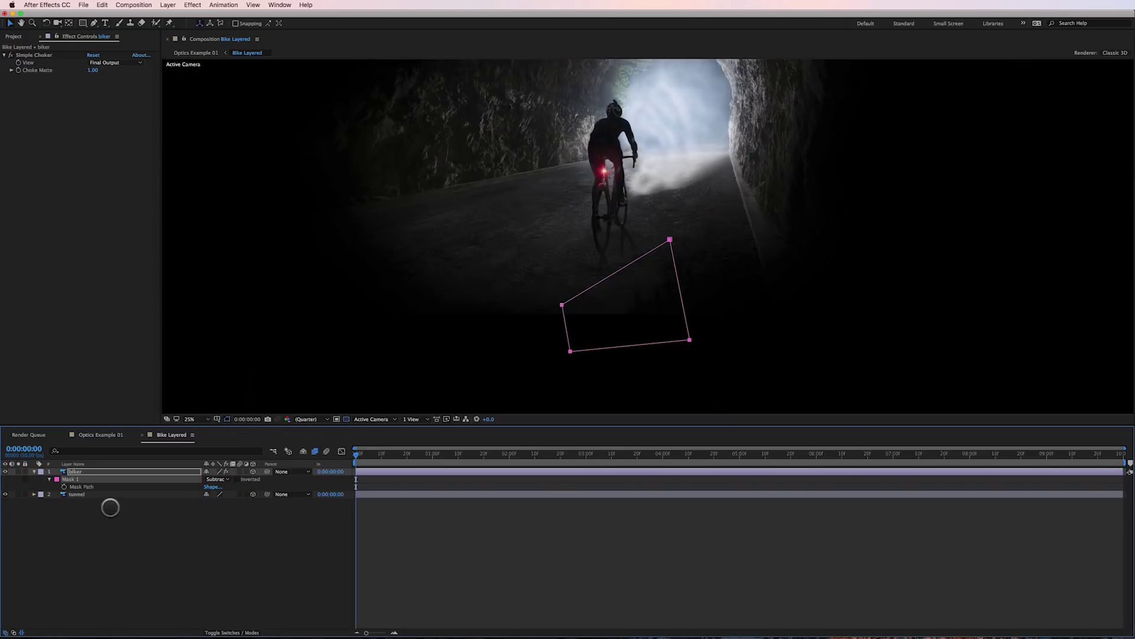
left_click(106, 495)
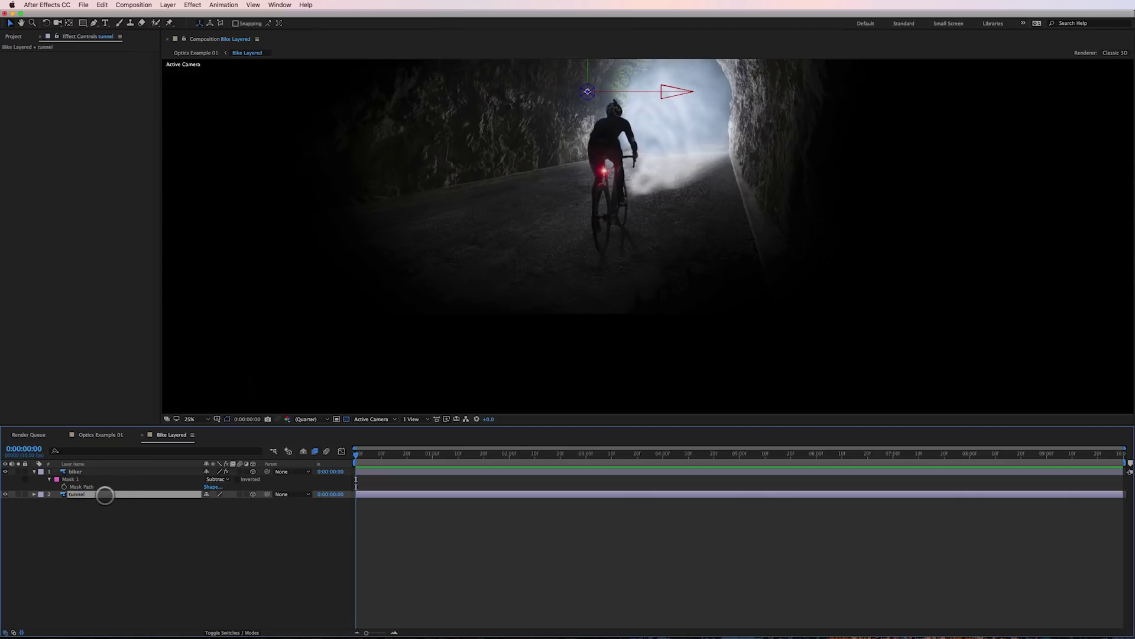
key("p")
left_click(247, 503)
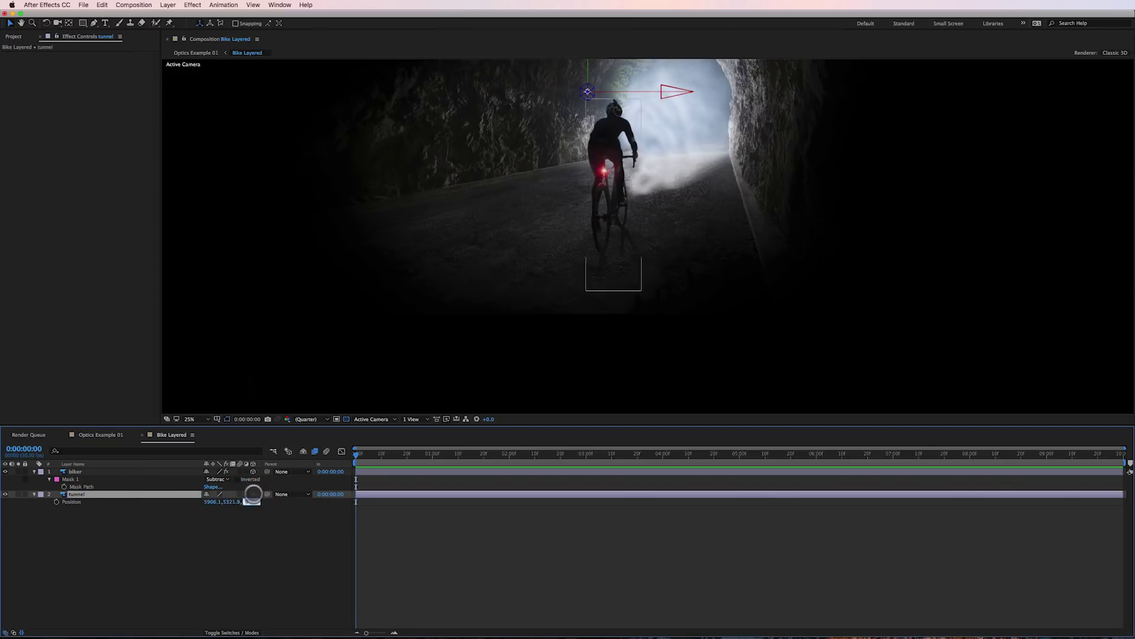
left_click(255, 504)
type("2000")
key("Return")
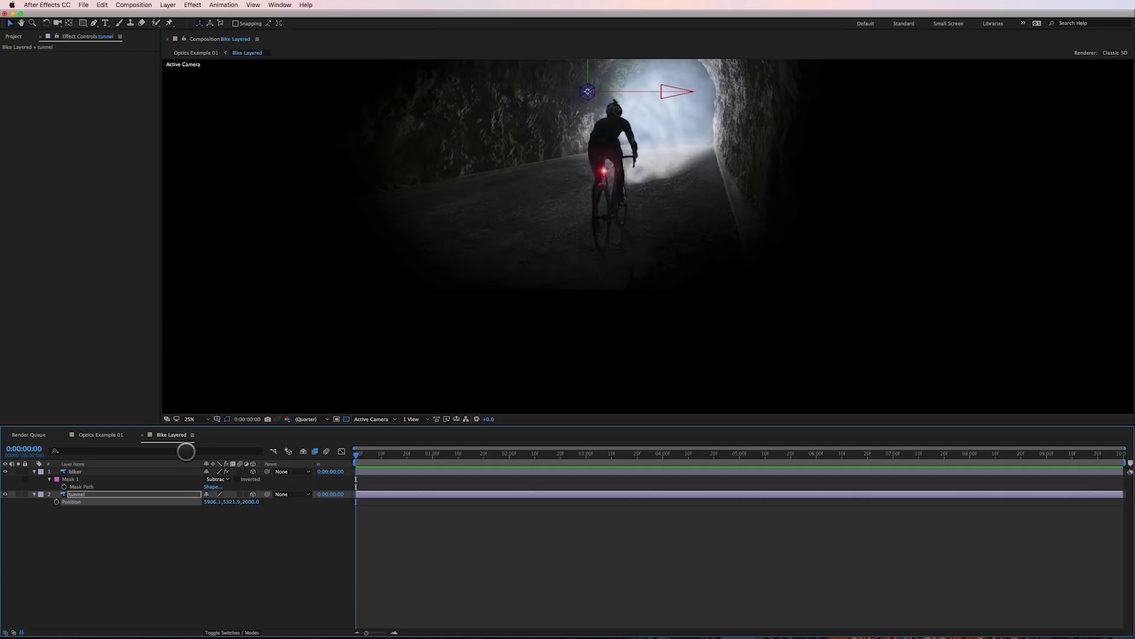
Set the tunnel layer's Scale to 112%
key("s")
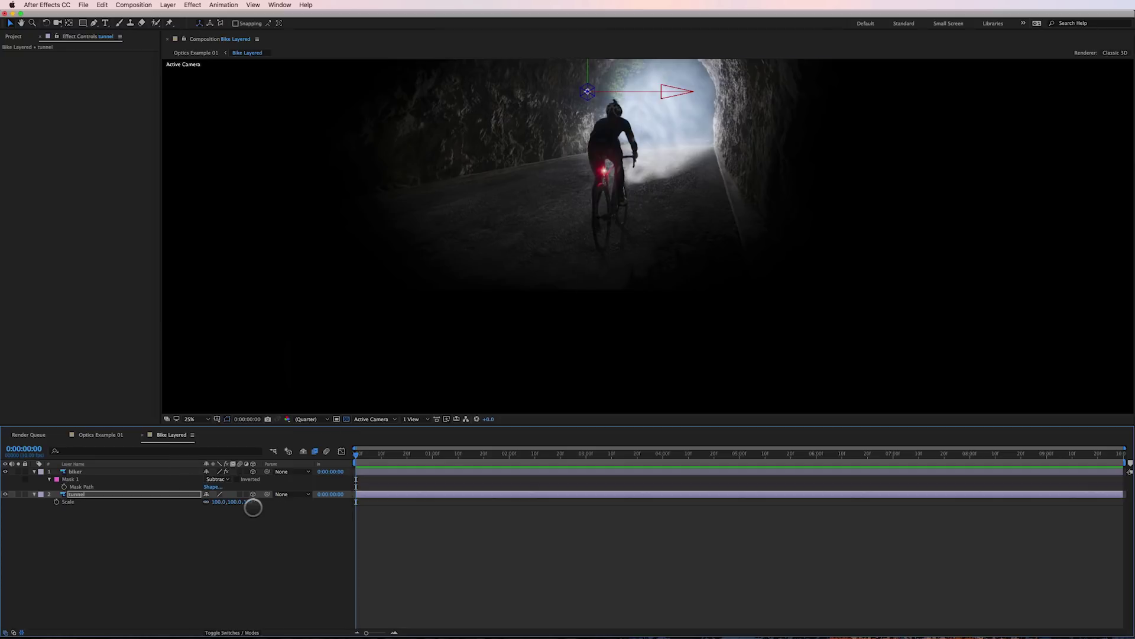
left_click(253, 502)
type("112")
key("Return")
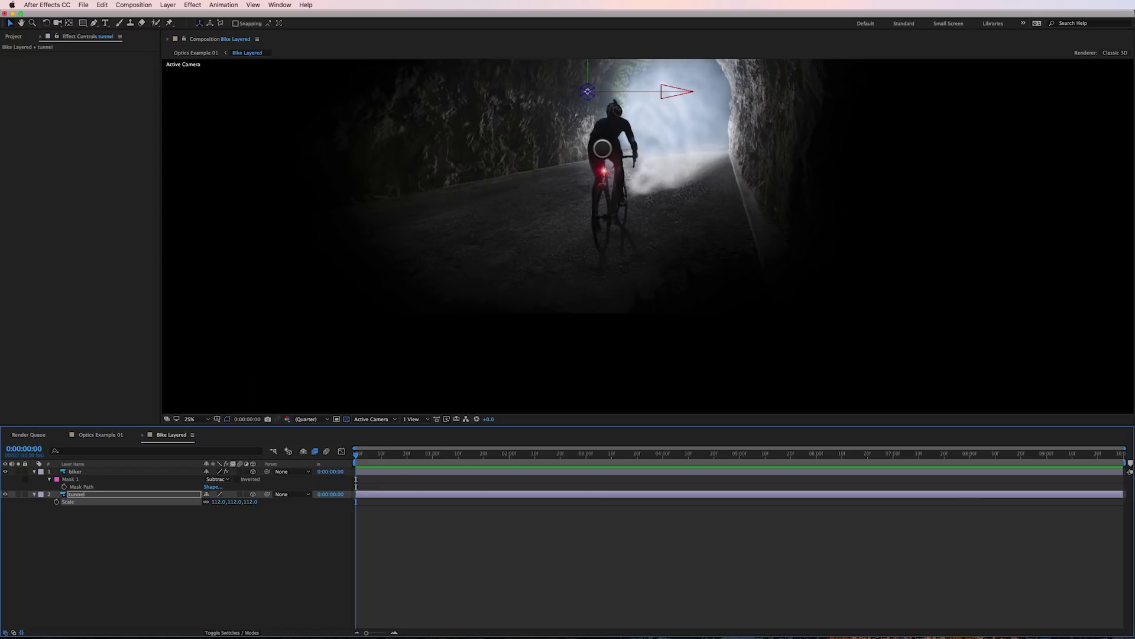
Zoom the viewer out to 12.5% and set a starting Position keyframe on the biker layer
key("comma")
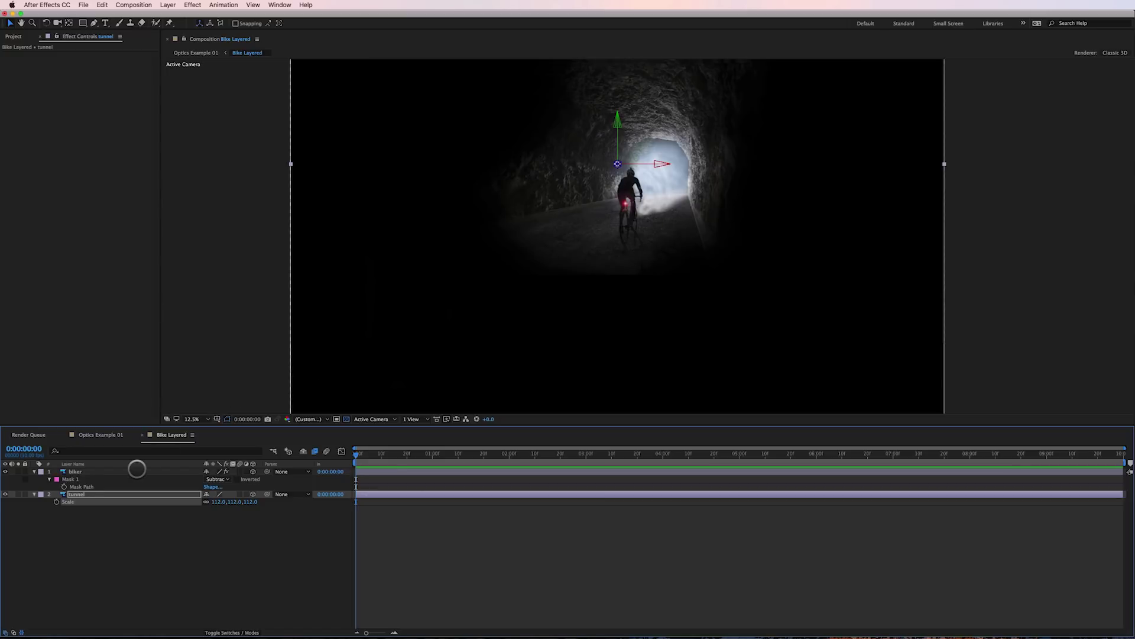
left_click(125, 471)
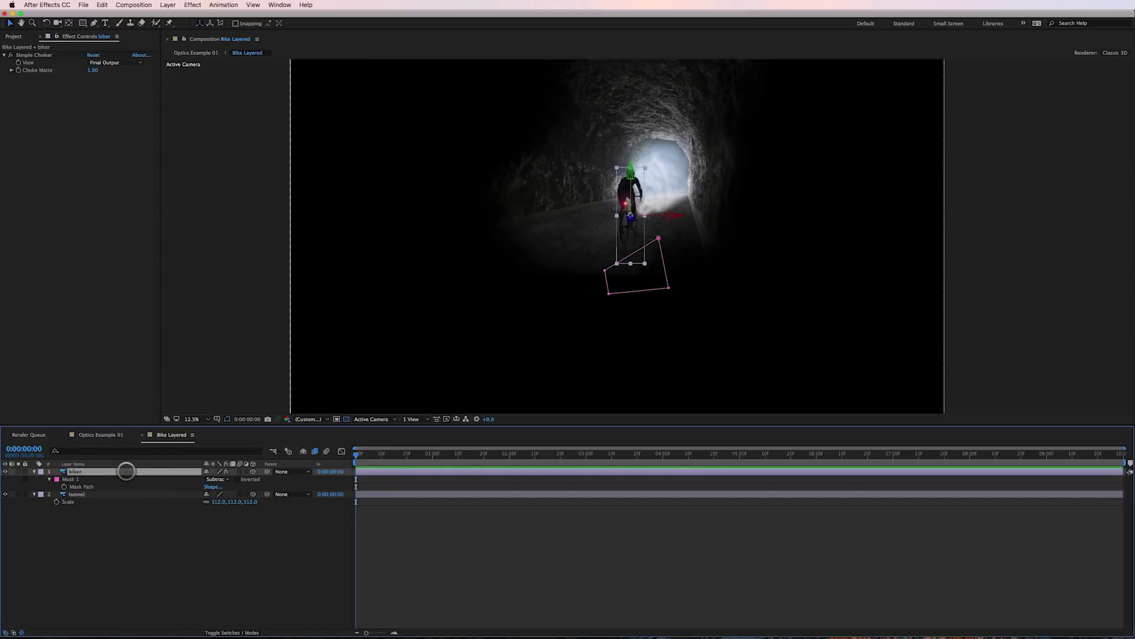
key("p")
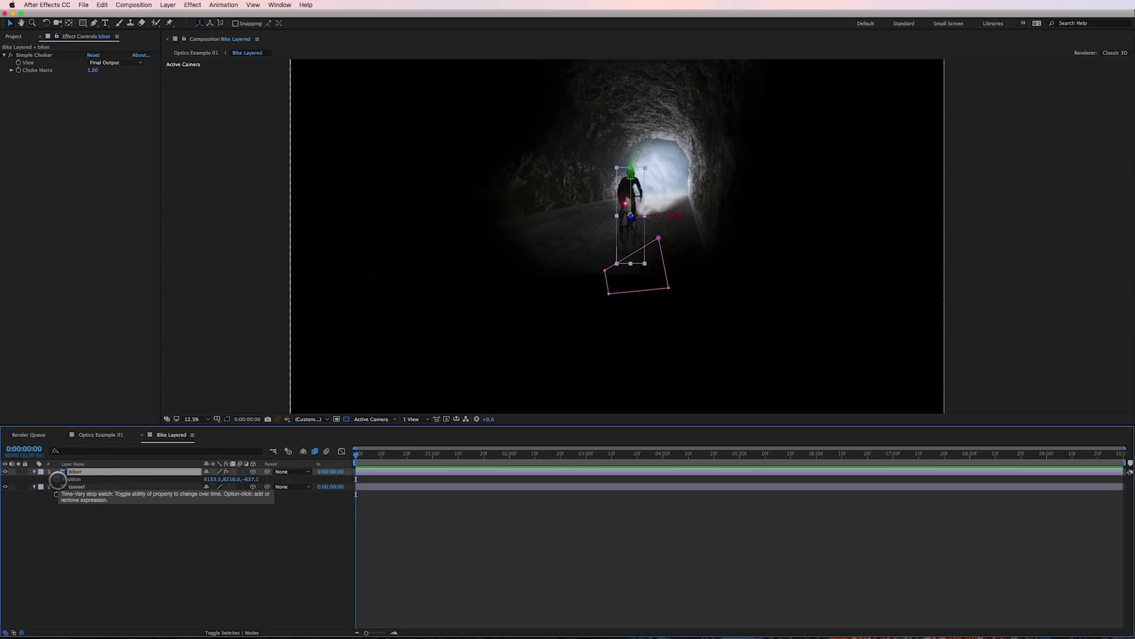
left_click(57, 479)
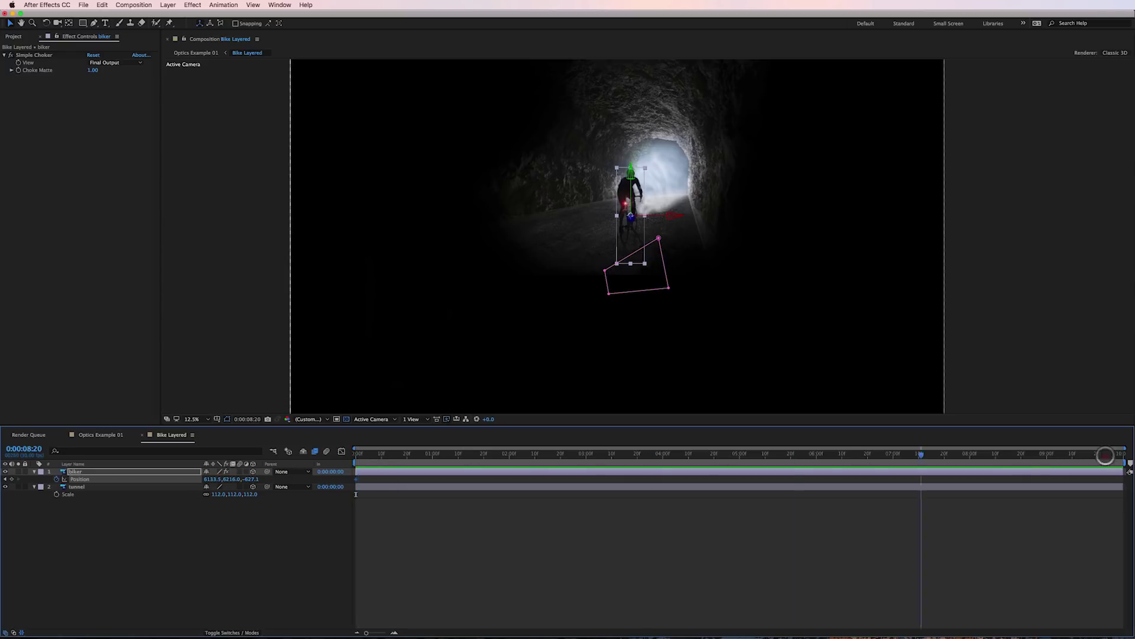
At the last frame, push the biker back along Z
left_click_drag(1106, 455, 1121, 455)
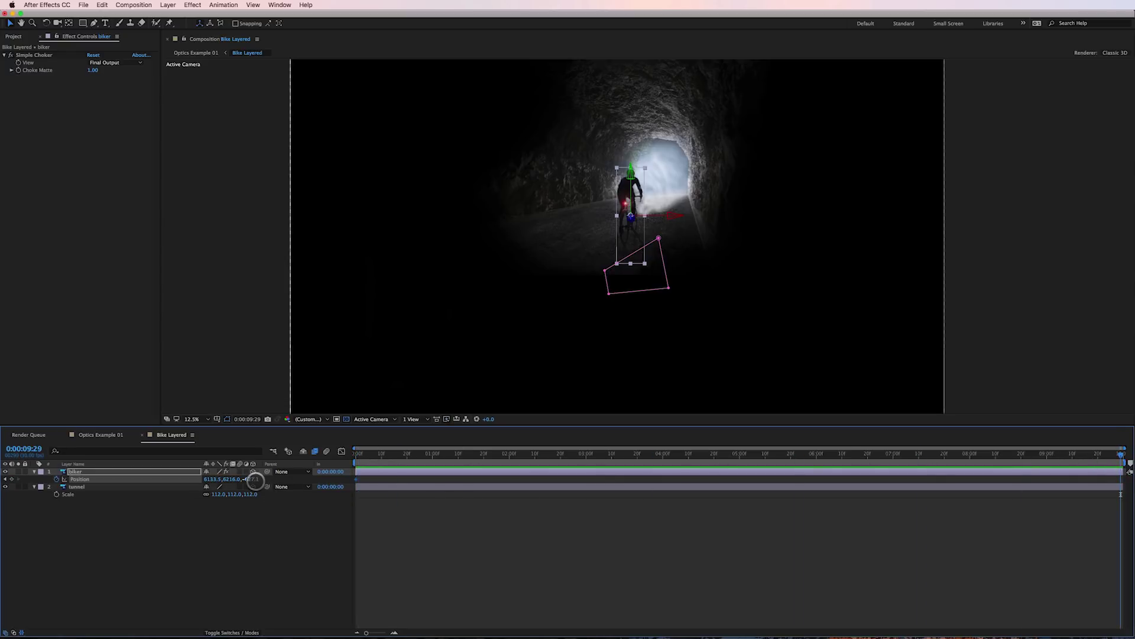
left_click_drag(254, 481, 332, 469)
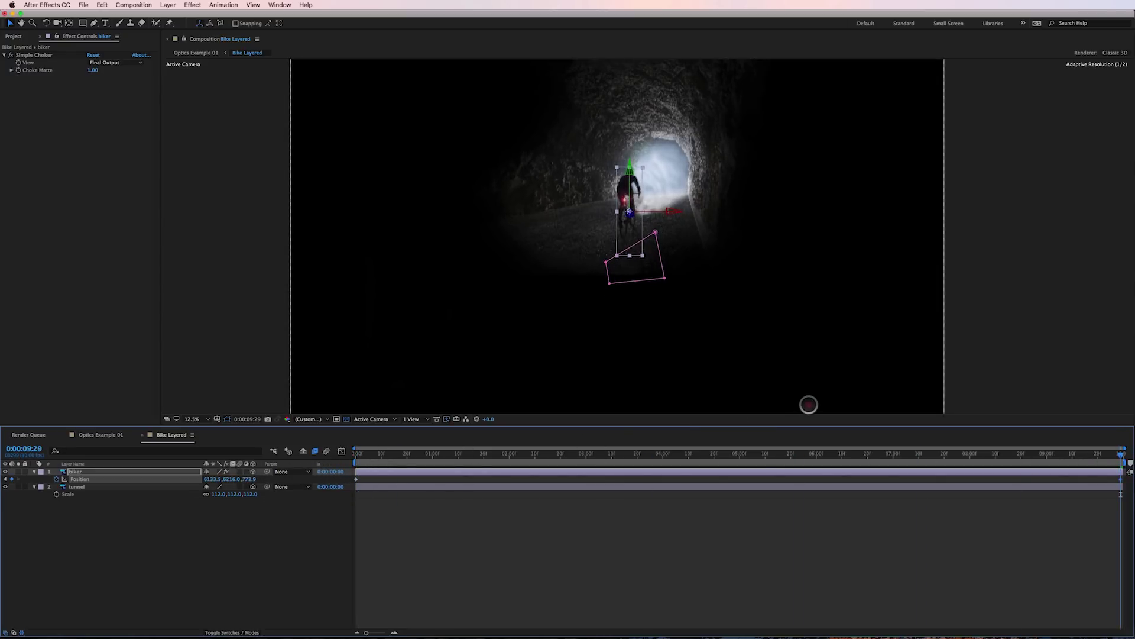
left_click_drag(809, 404, 709, 364)
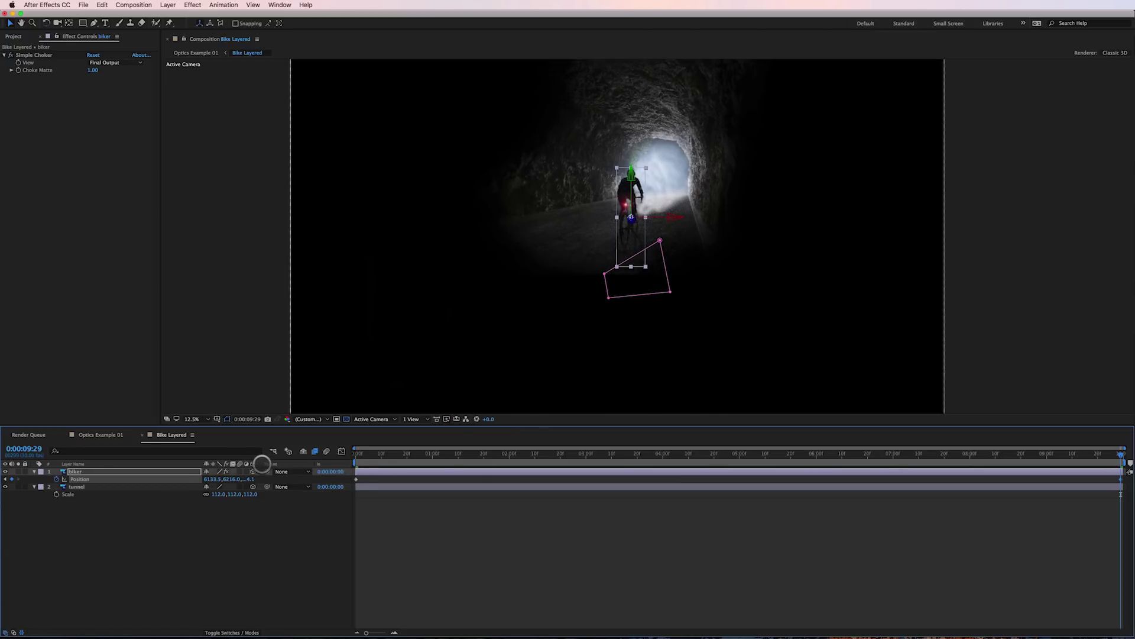
left_click(264, 465)
left_click(295, 465)
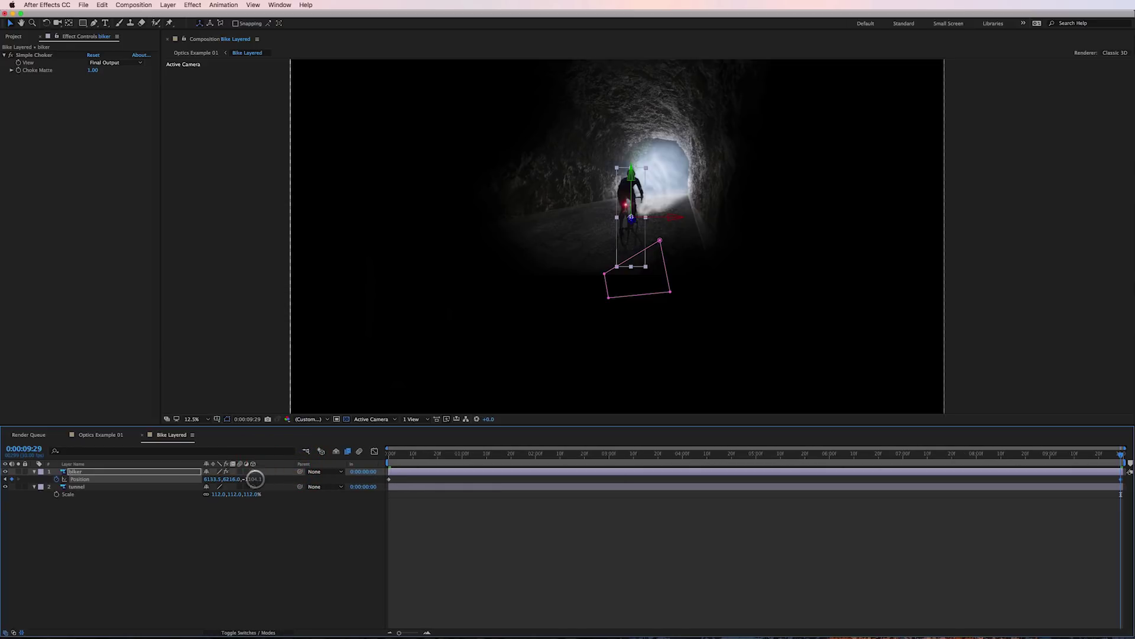
left_click_drag(255, 479, 169, 489)
left_click_drag(551, 458, 1091, 470)
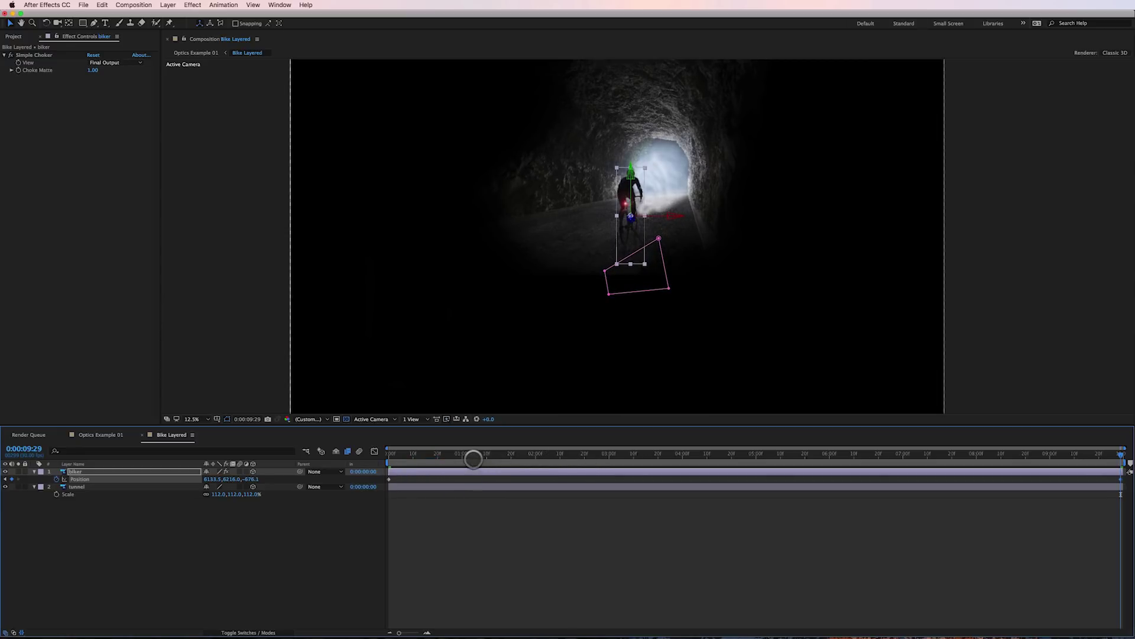
Set the biker's end position further back and slightly left, review the motion, and zoom to 25%
key("Home")
left_click_drag(251, 479, 89, 490)
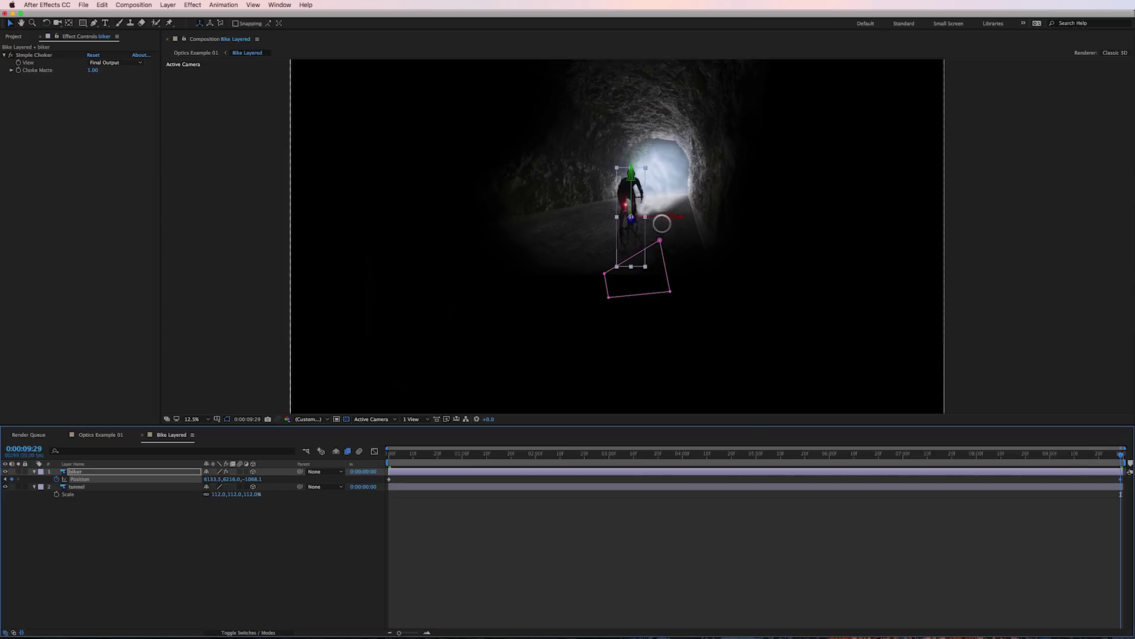
left_click_drag(675, 216, 665, 218)
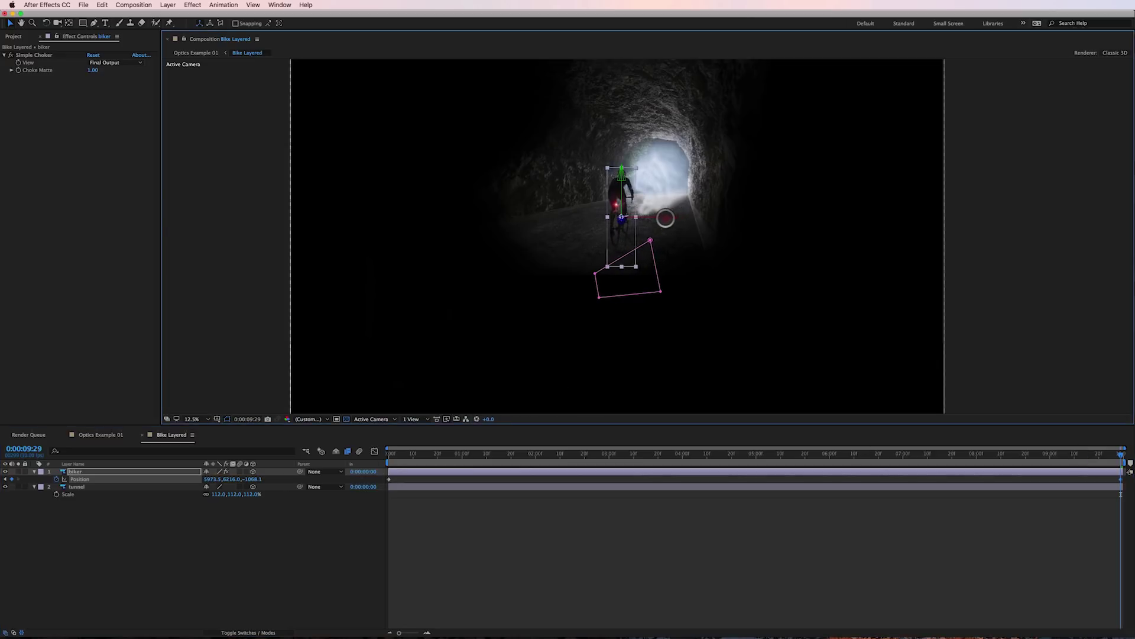
left_click_drag(1122, 453, 1129, 494)
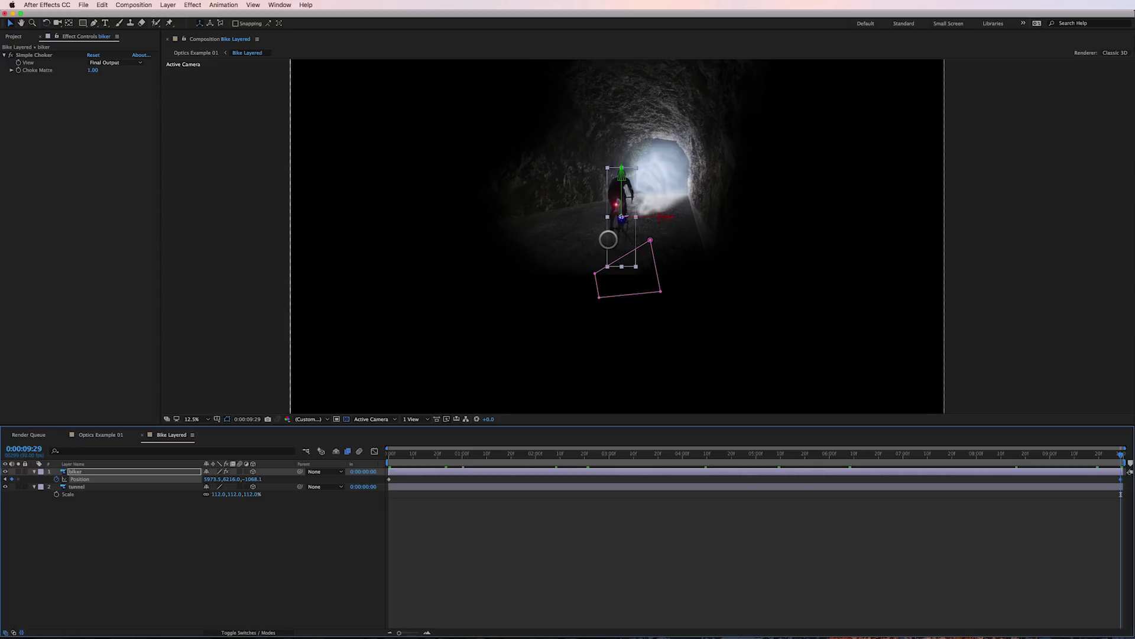
key("period")
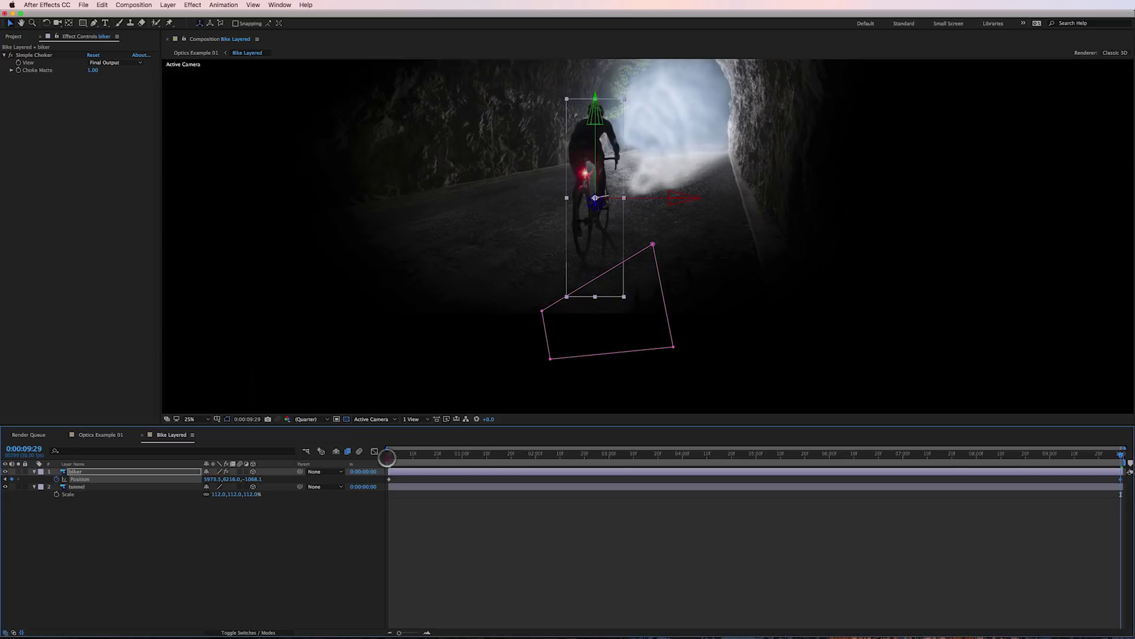
Drag the biker right at the end frame to about X 6041.5, scrubbing to compare with the start
left_click(387, 458)
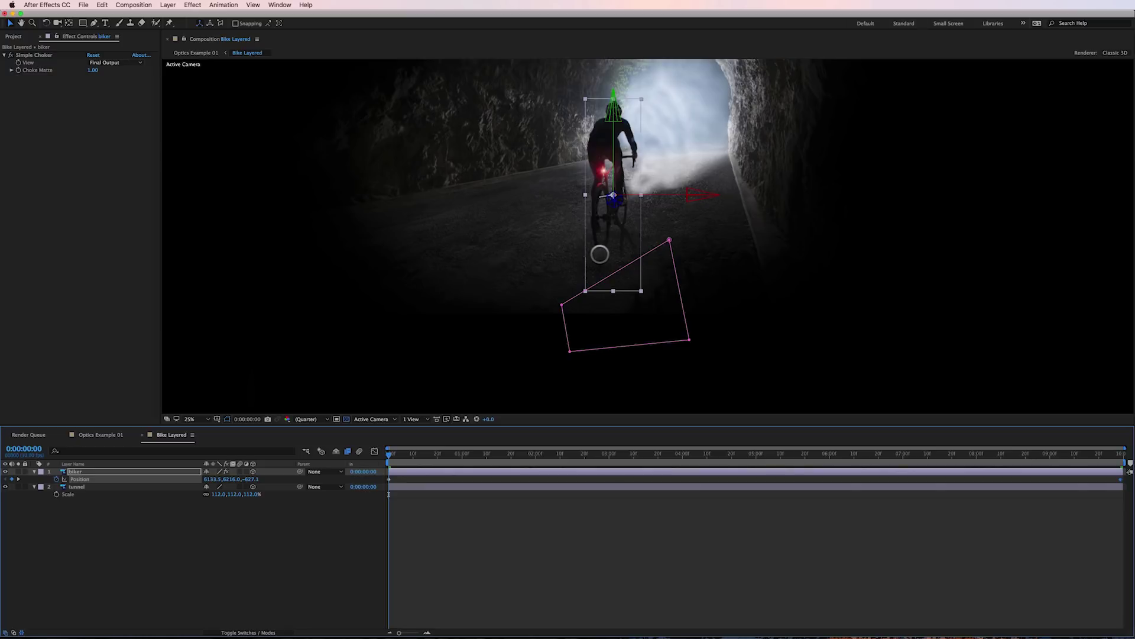
left_click(1116, 454)
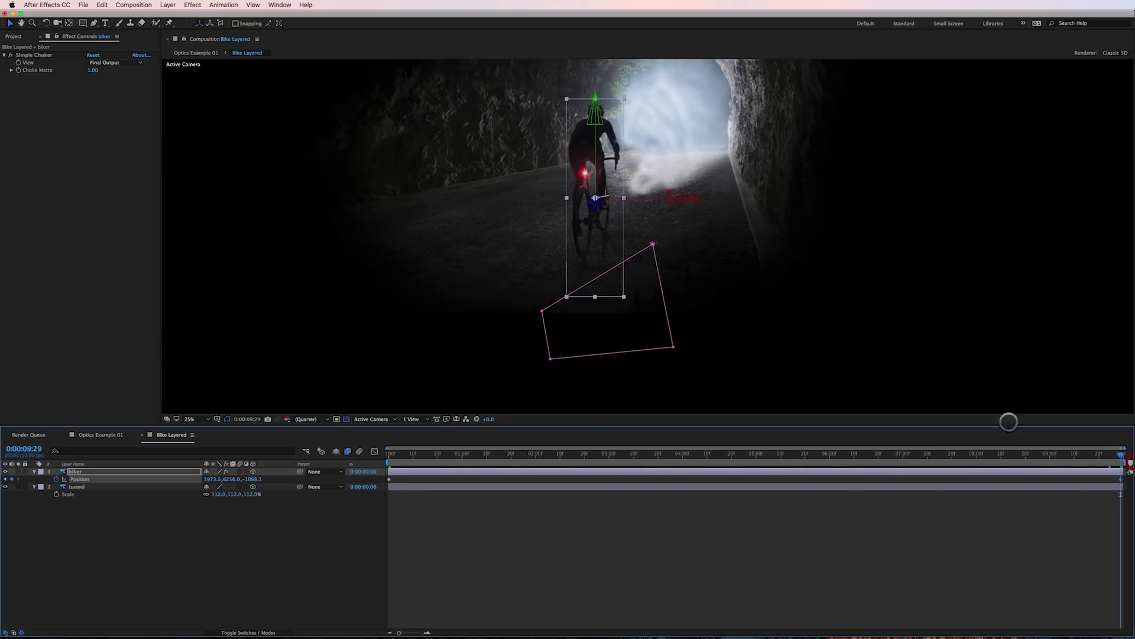
left_click_drag(626, 198, 633, 197)
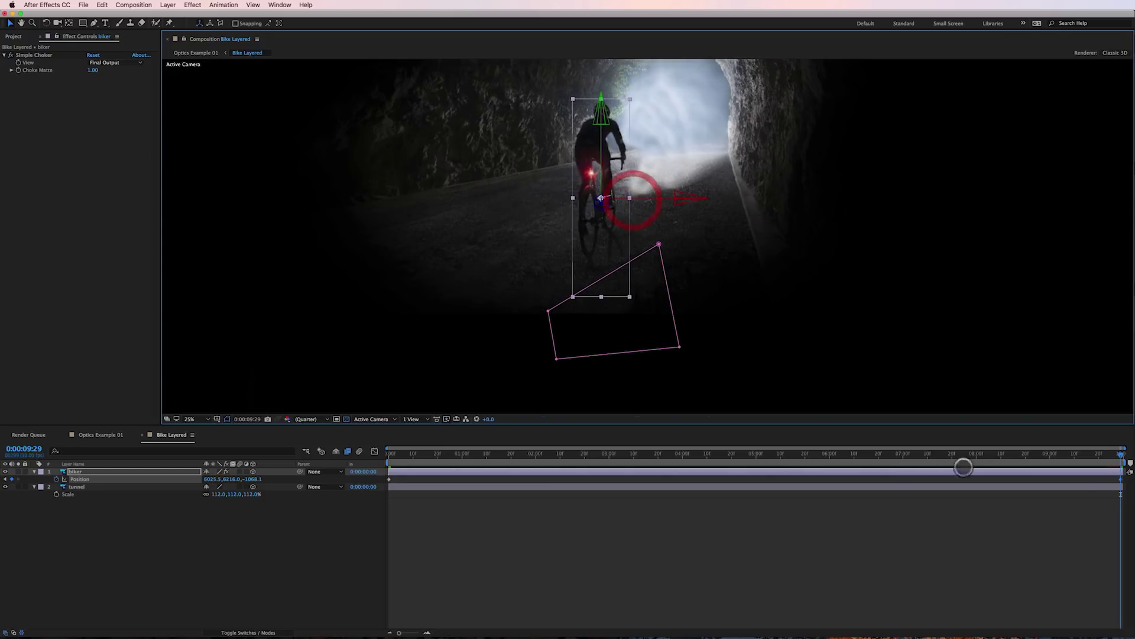
left_click_drag(1121, 454, 579, 542)
left_click_drag(376, 542, 100, 553)
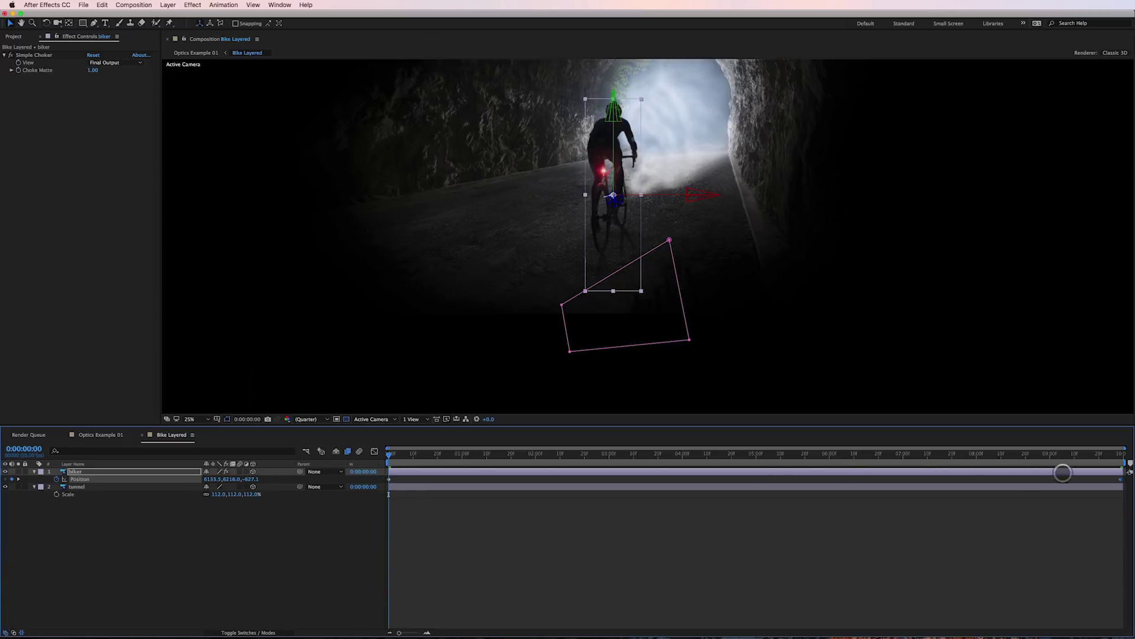
left_click(1121, 454)
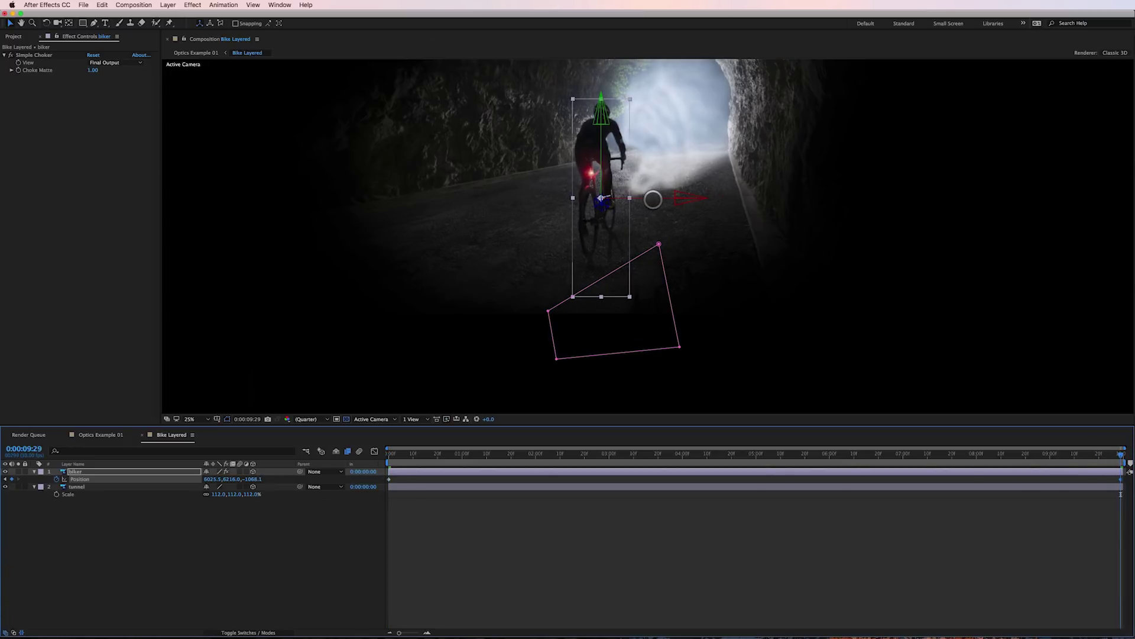
left_click_drag(651, 196, 659, 197)
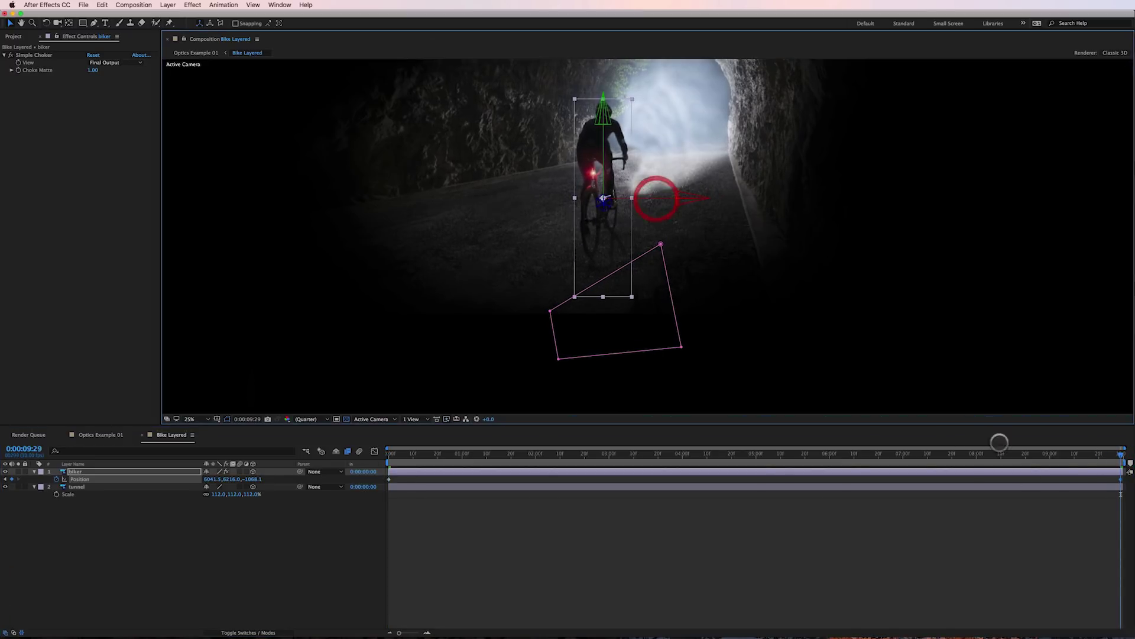
key("Home")
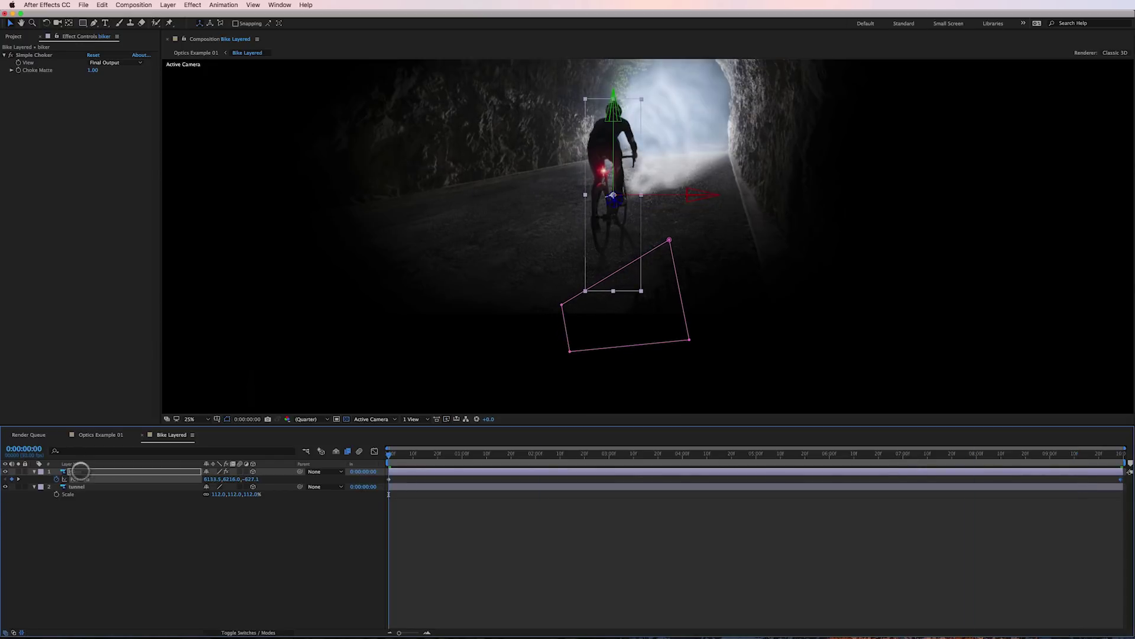
In Optics Example 01, scale Bike Layered to 25% and drag it down and right to centre the tunnel
left_click(102, 435)
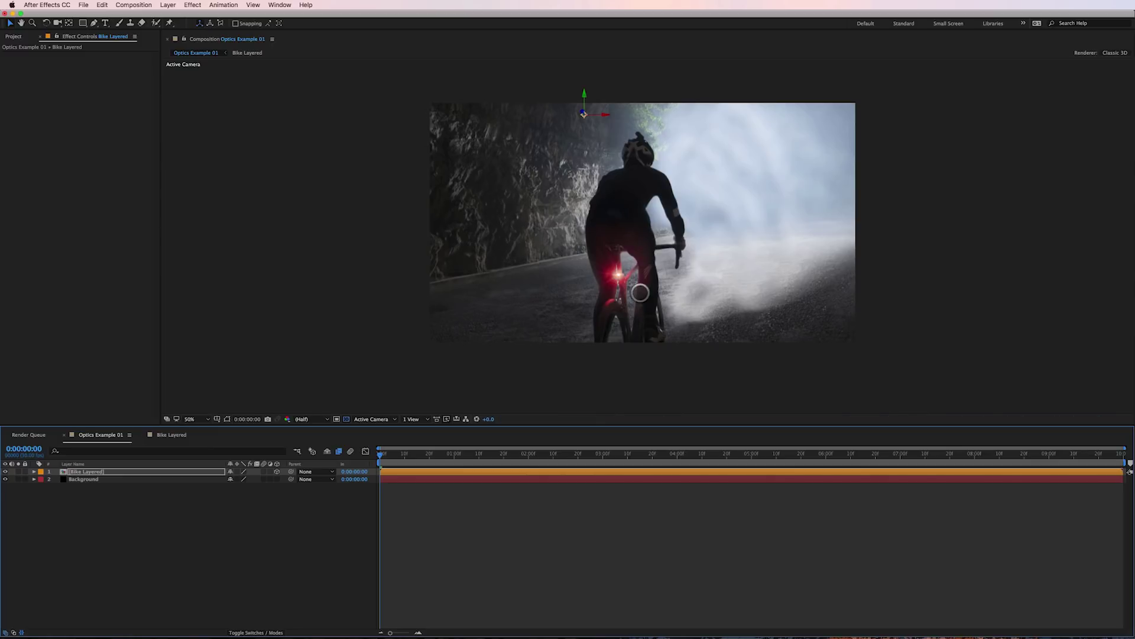
left_click(145, 473)
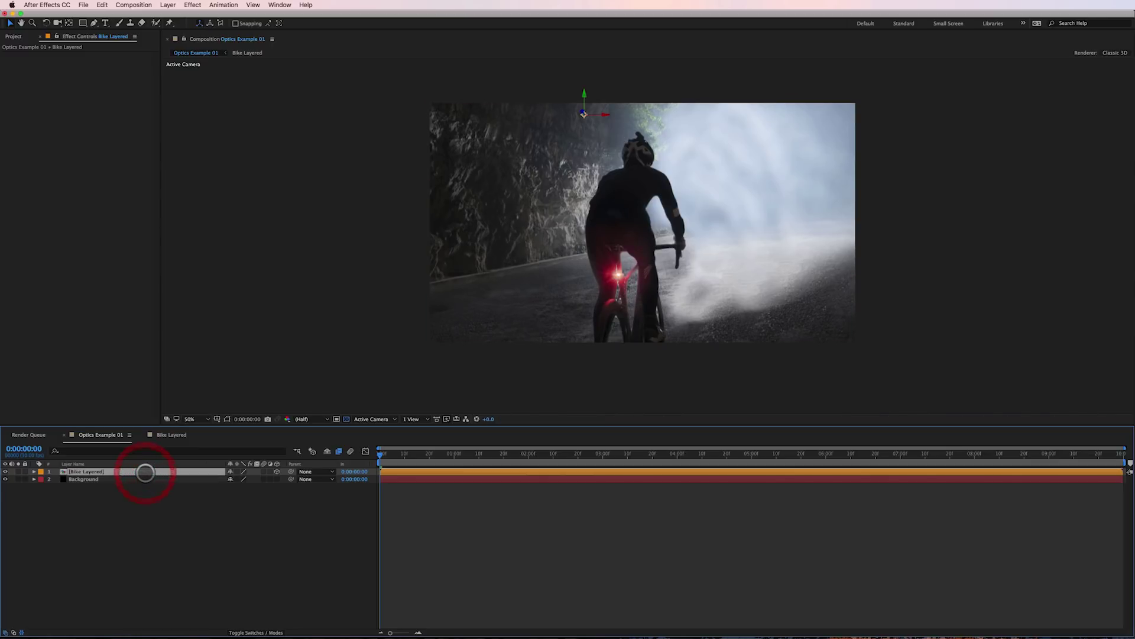
key("s")
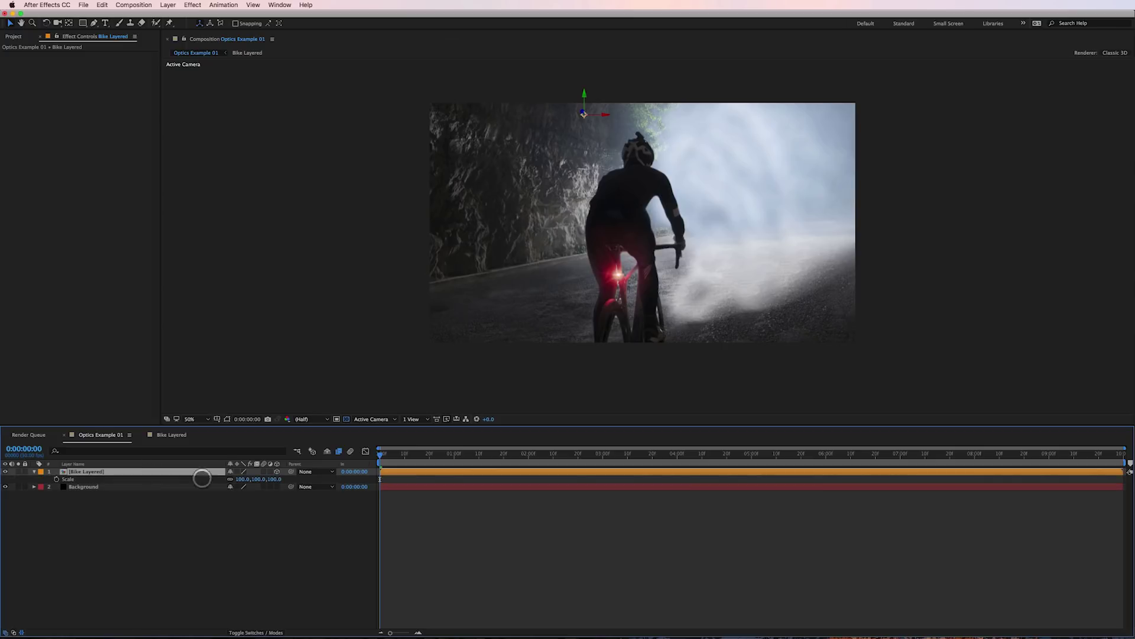
type("25")
key("Return")
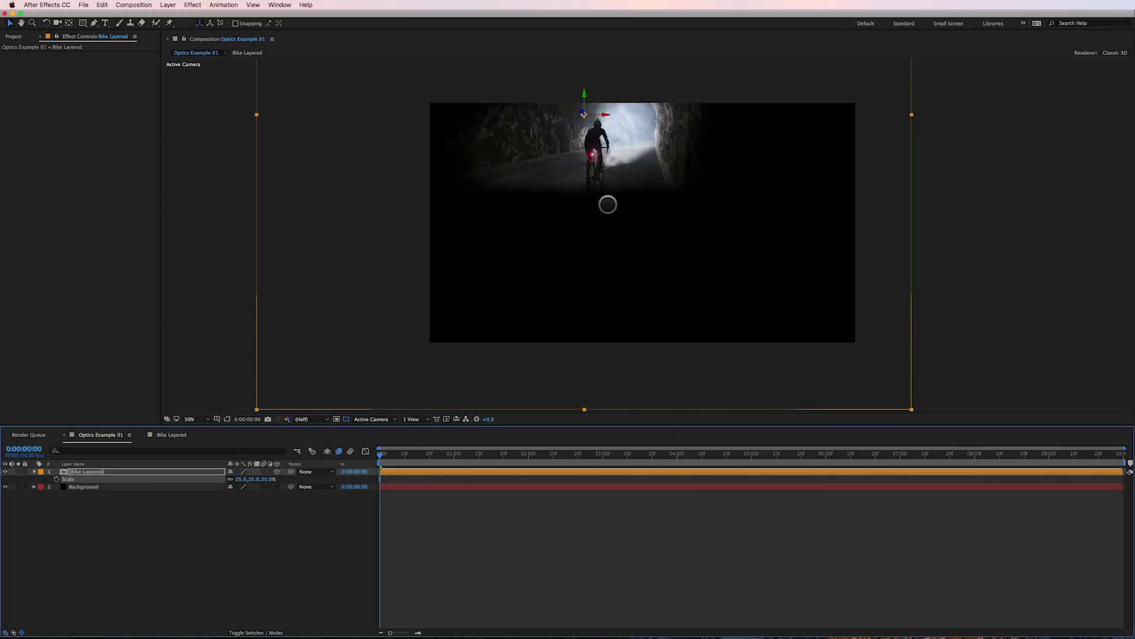
left_click_drag(609, 203, 677, 315)
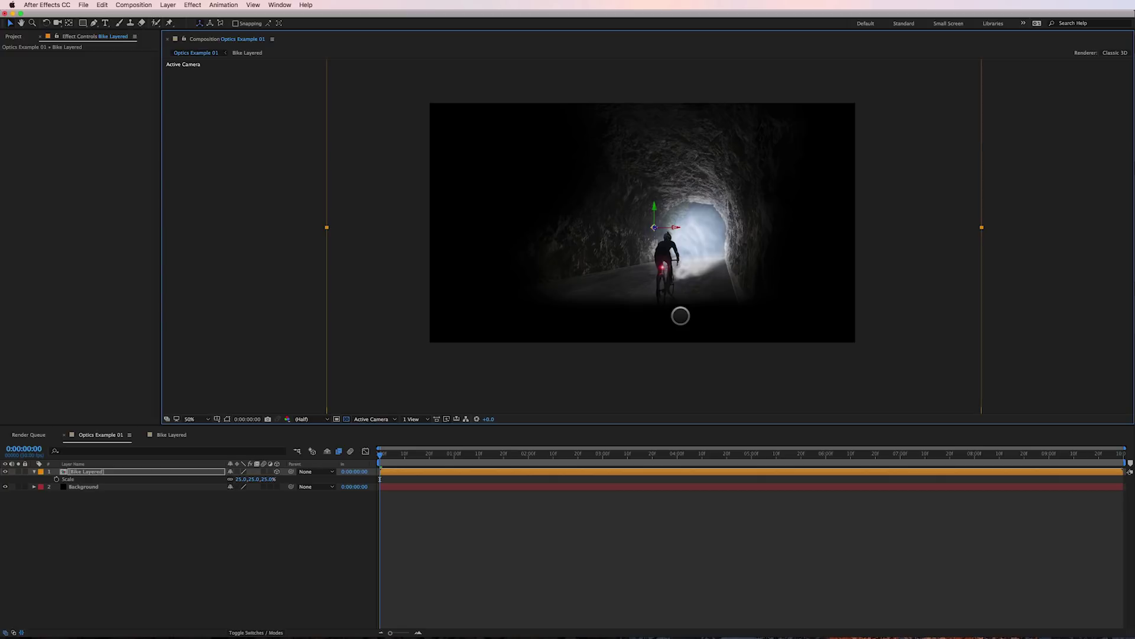
Create a new camera with the 35mm preset and Enable Depth of Field unchecked
left_click_drag(437, 456, 266, 459)
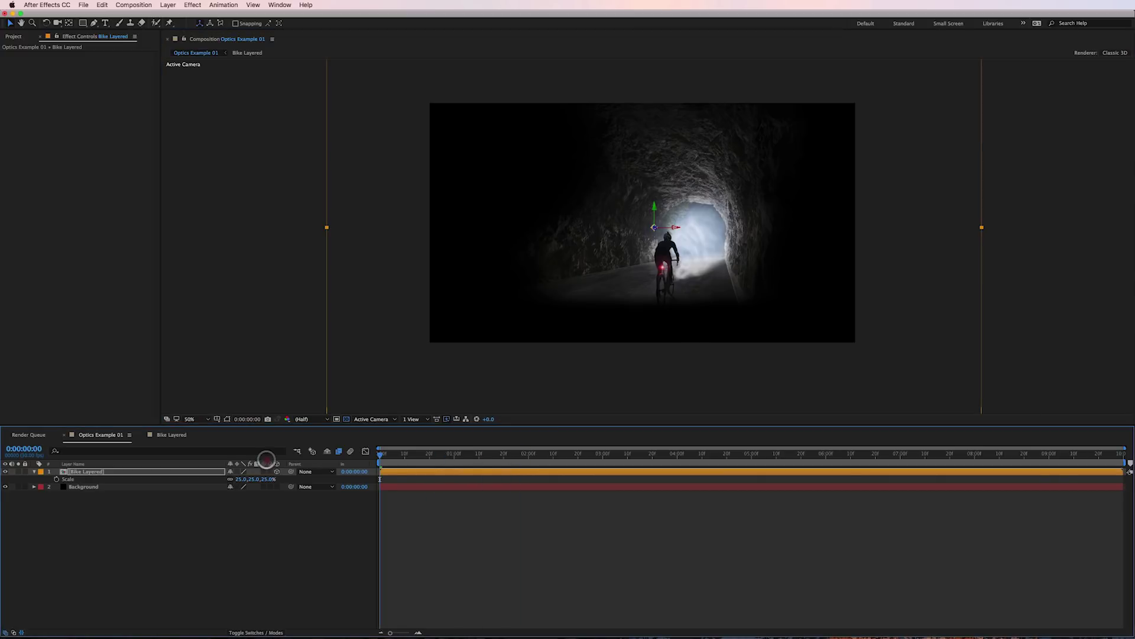
left_click(104, 471)
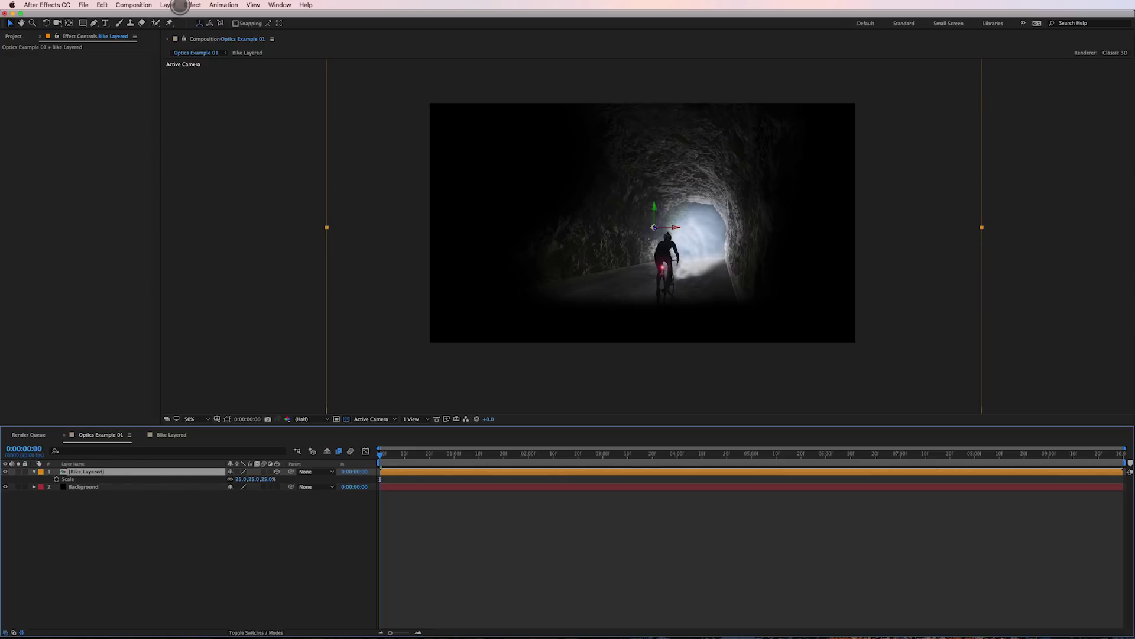
left_click(169, 5)
mouse_move(174, 16)
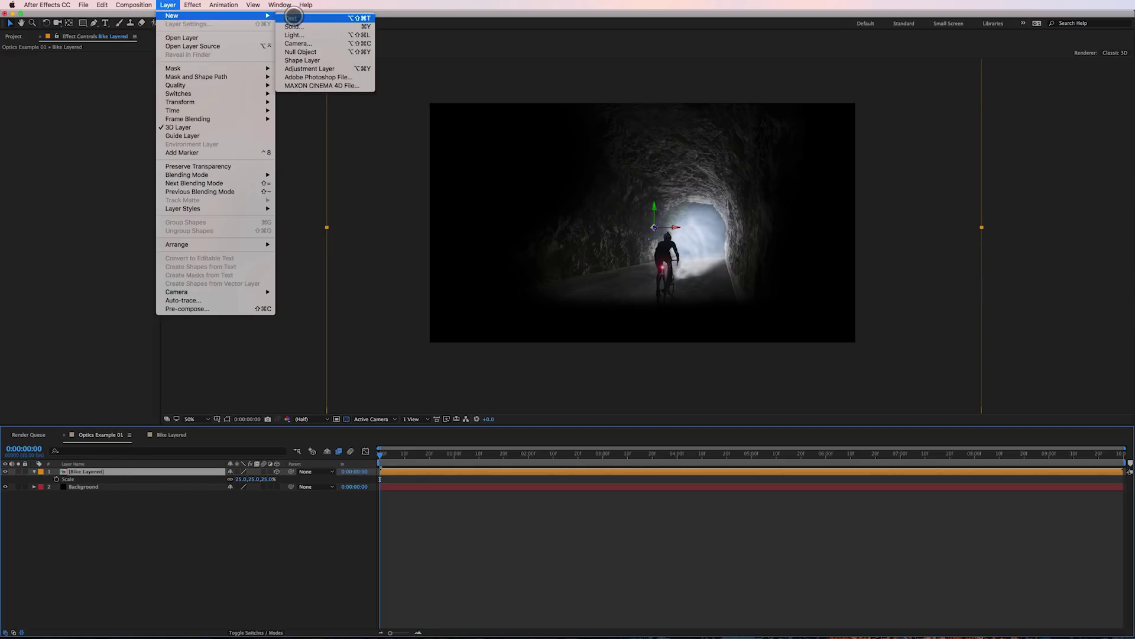
left_click(305, 43)
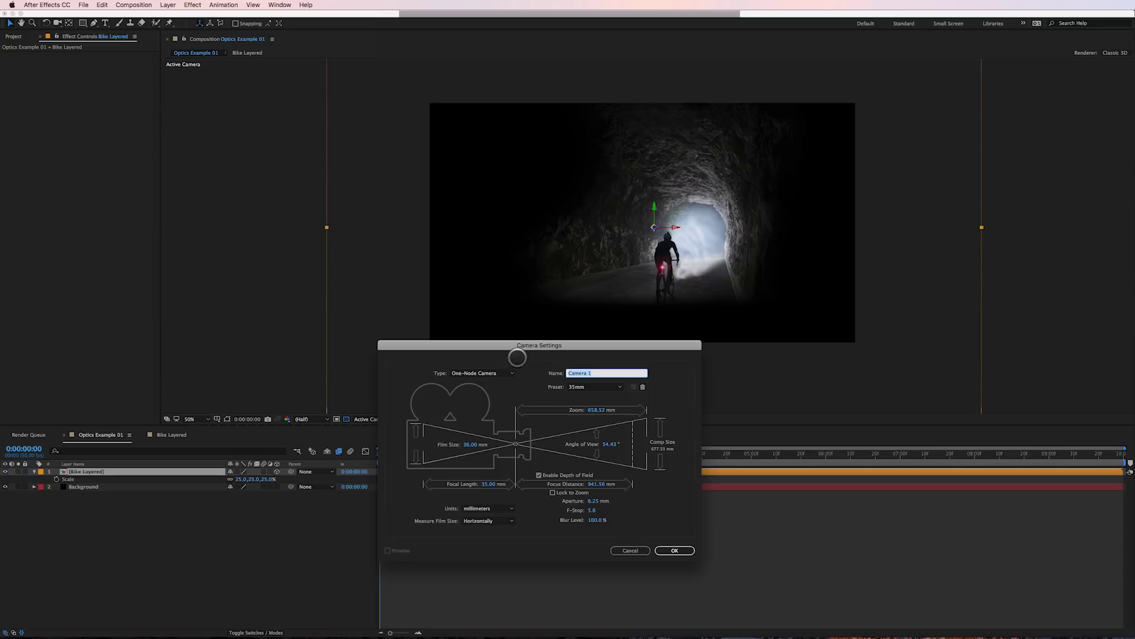
left_click_drag(517, 349, 490, 299)
left_click(565, 338)
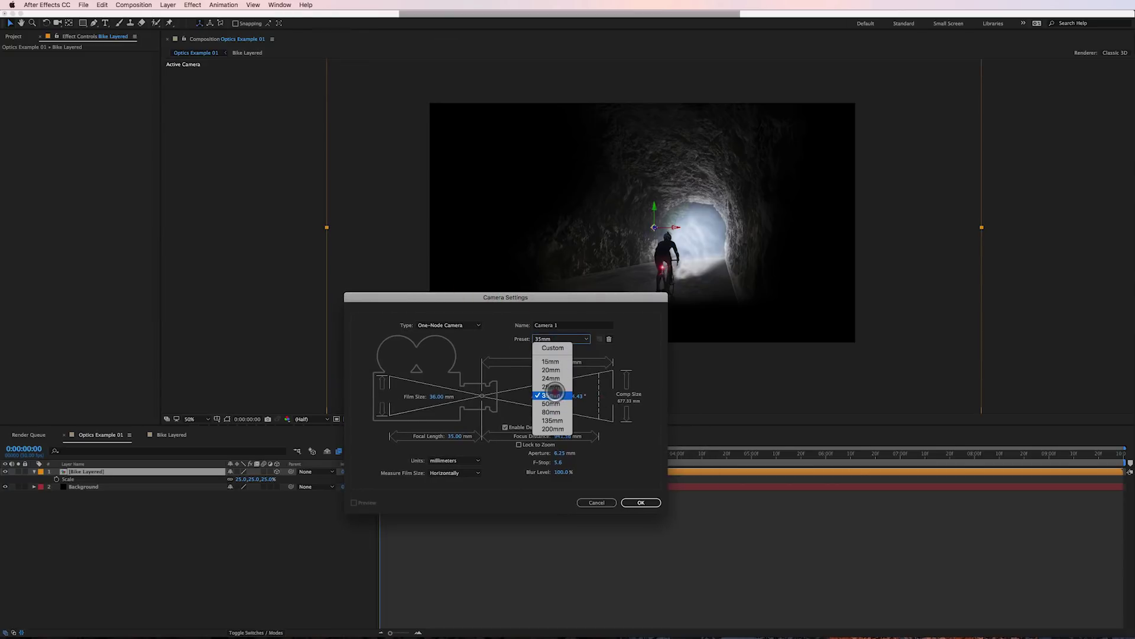
left_click(555, 394)
left_click(506, 427)
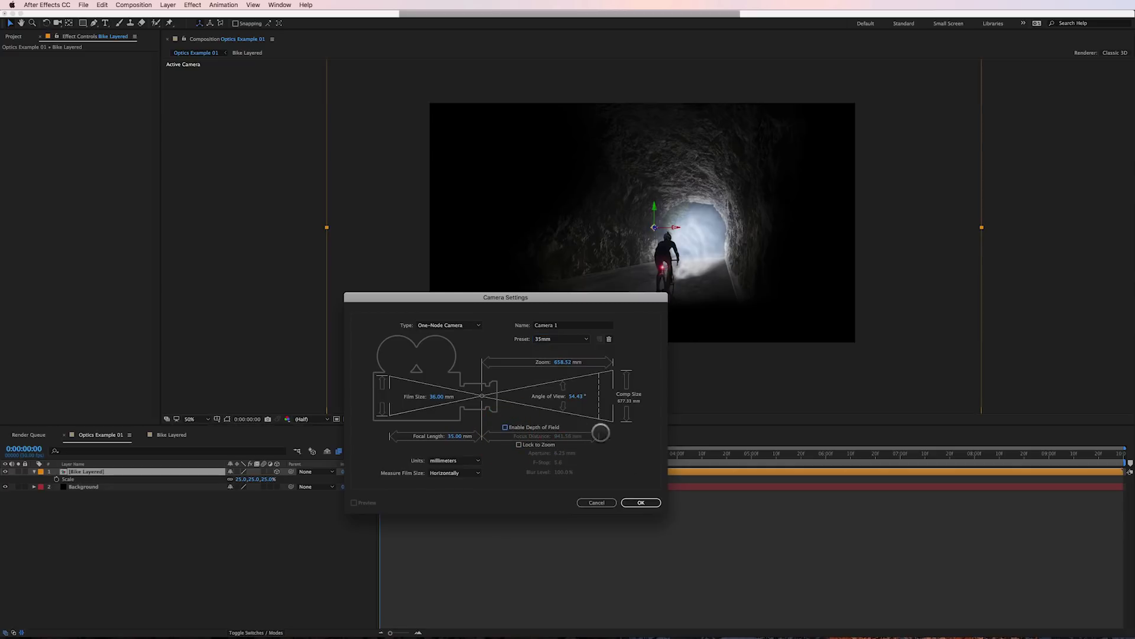
left_click(647, 504)
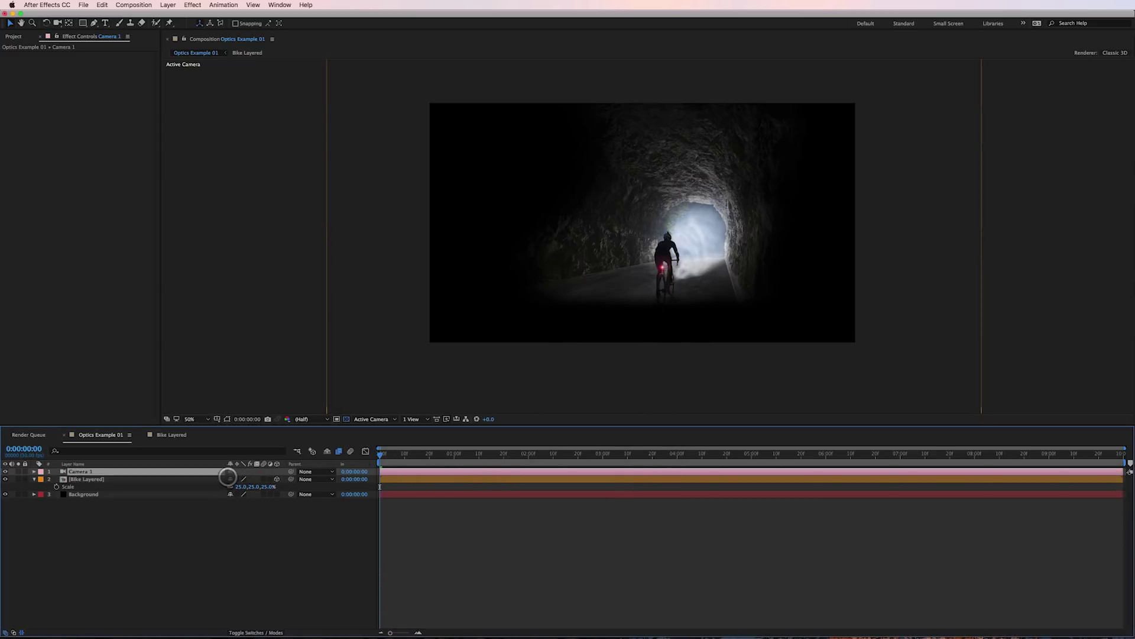
Show Camera 1's Position, preview the shot, and drag its Z value at the end frame
key("p")
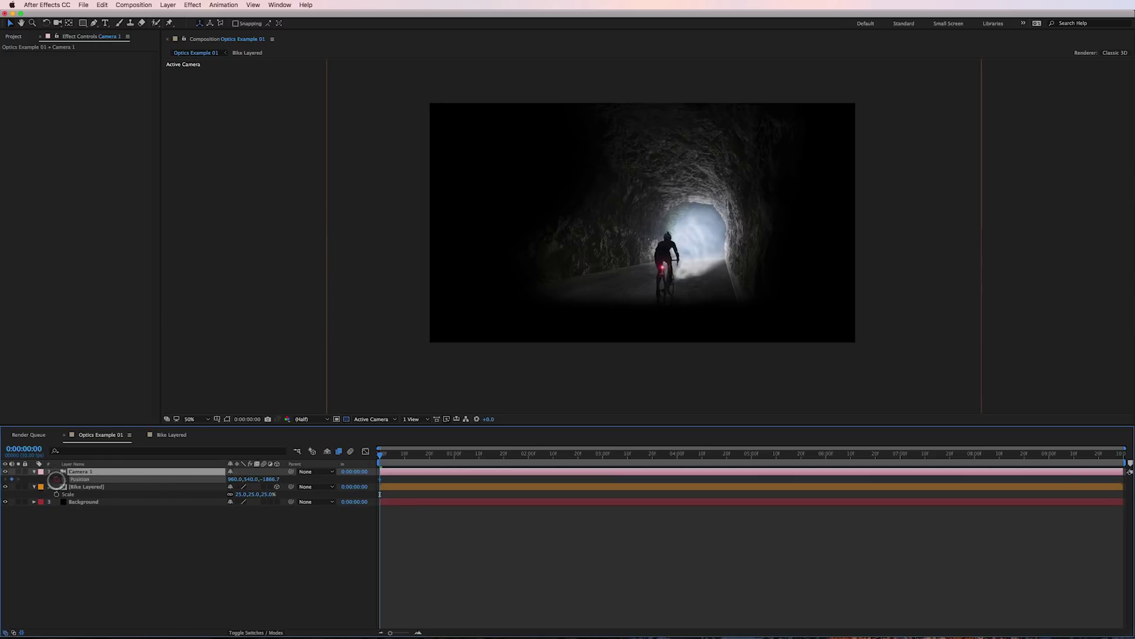
left_click_drag(381, 454, 826, 454)
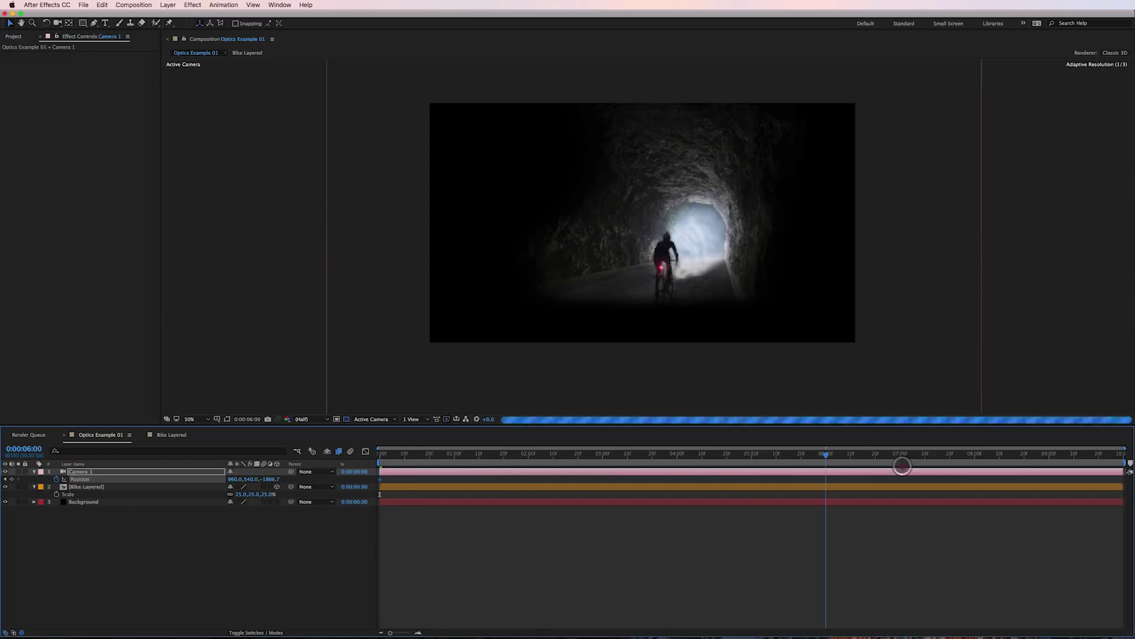
left_click(1122, 457)
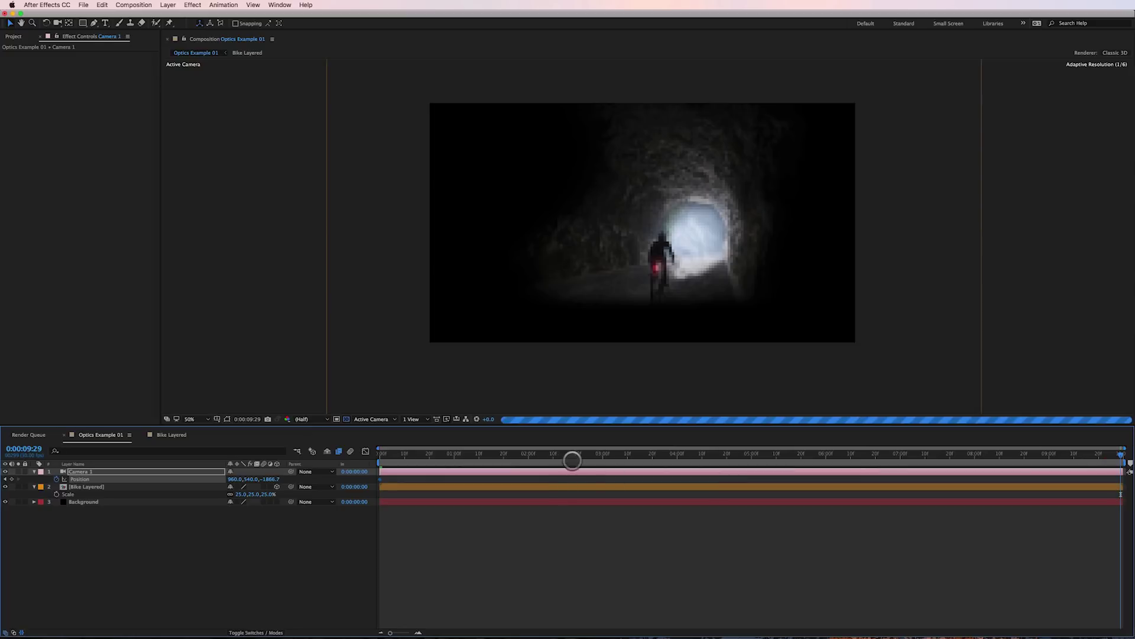
key("space")
key("space")
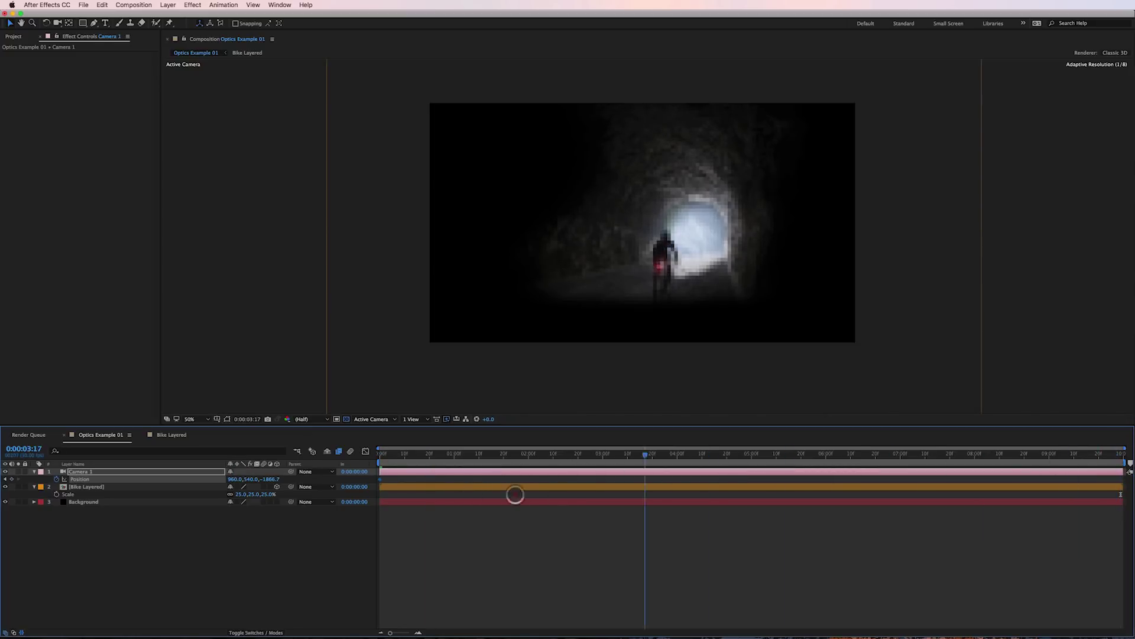
left_click(1122, 458)
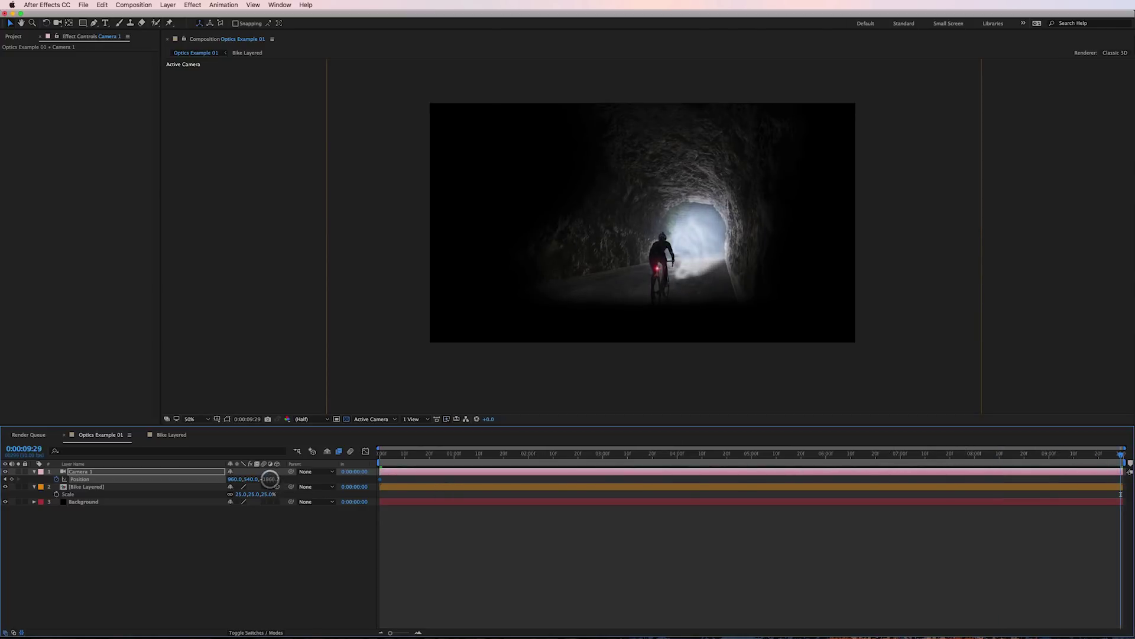
left_click_drag(271, 479, 362, 479)
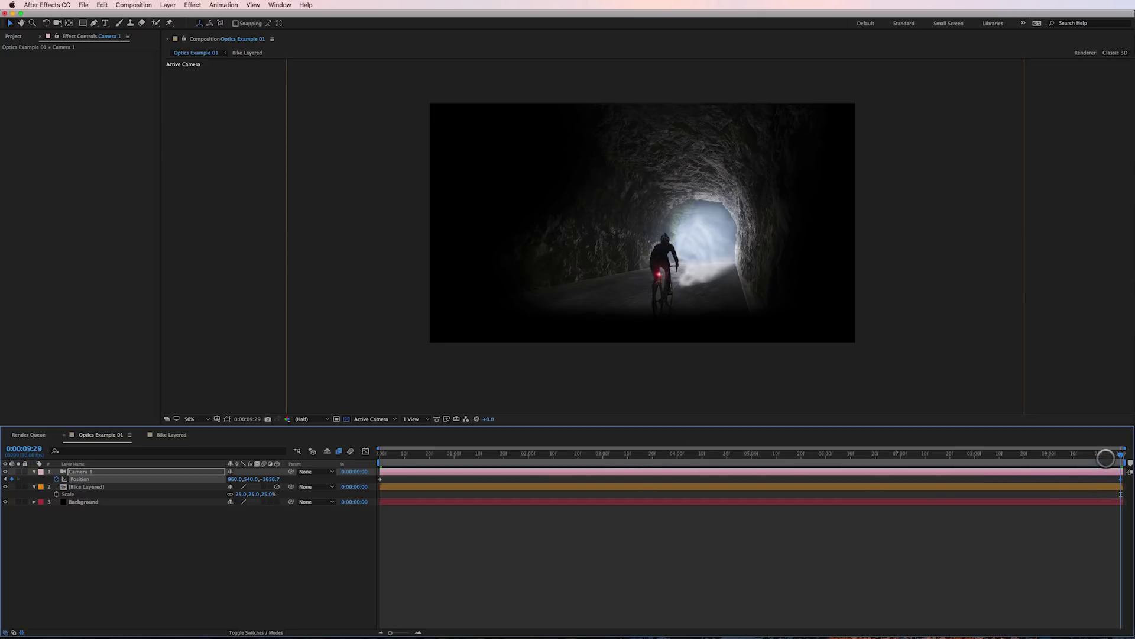
left_click_drag(1114, 454, 247, 518)
key("End")
key("space")
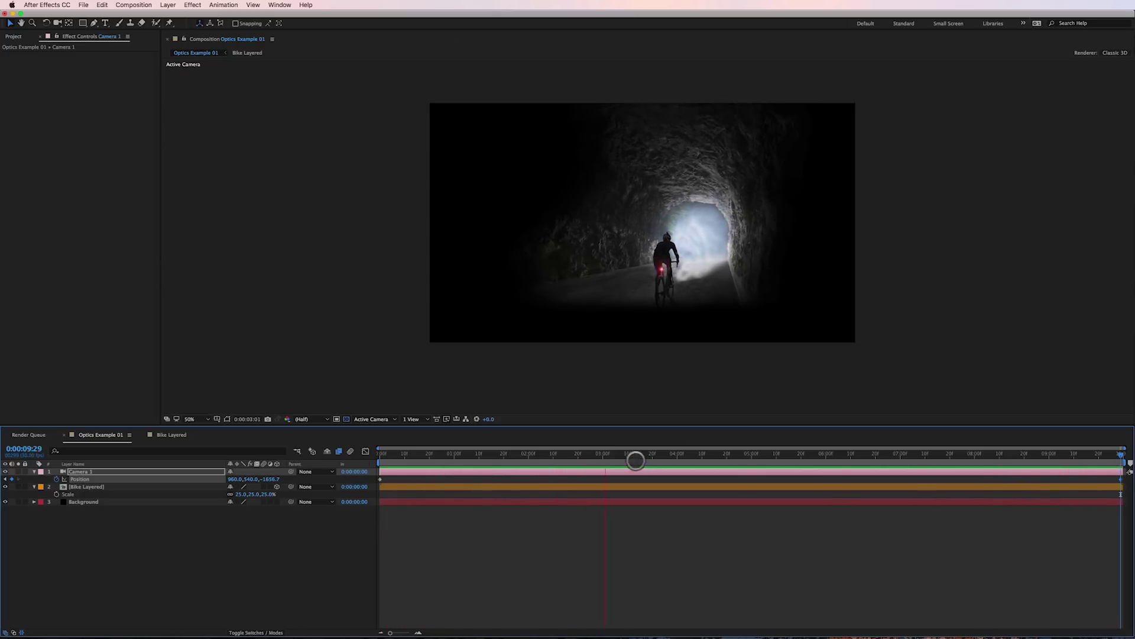
Stop the preview and apply Effect > Distort > Optics Compensation to Bike Layered, then widen the effect panel
left_click(635, 454)
left_click(83, 486)
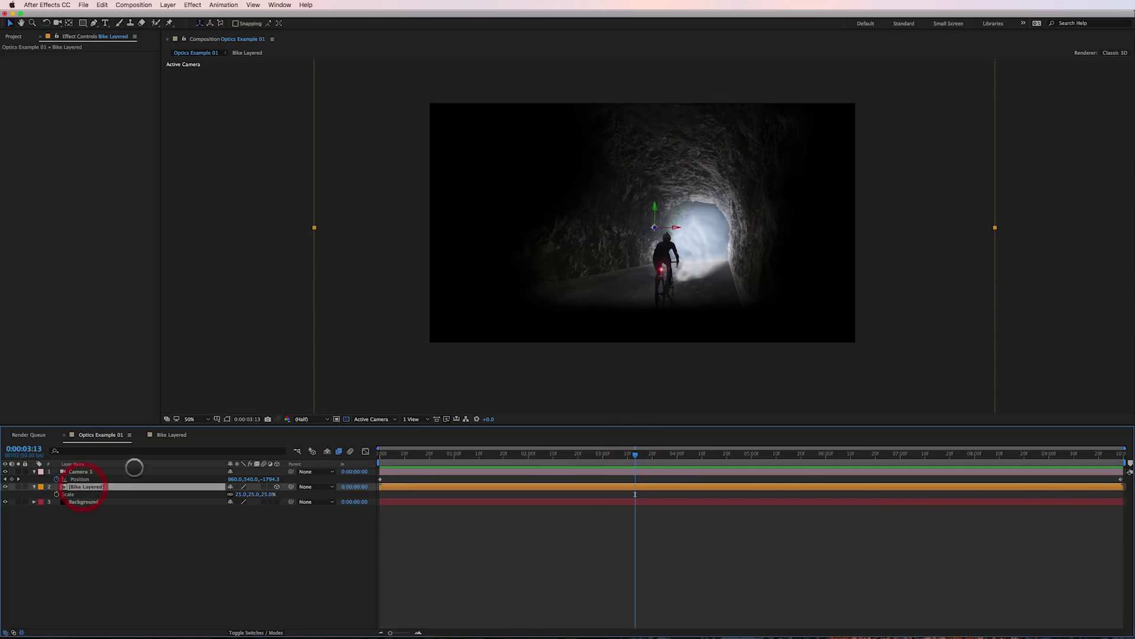
left_click(191, 5)
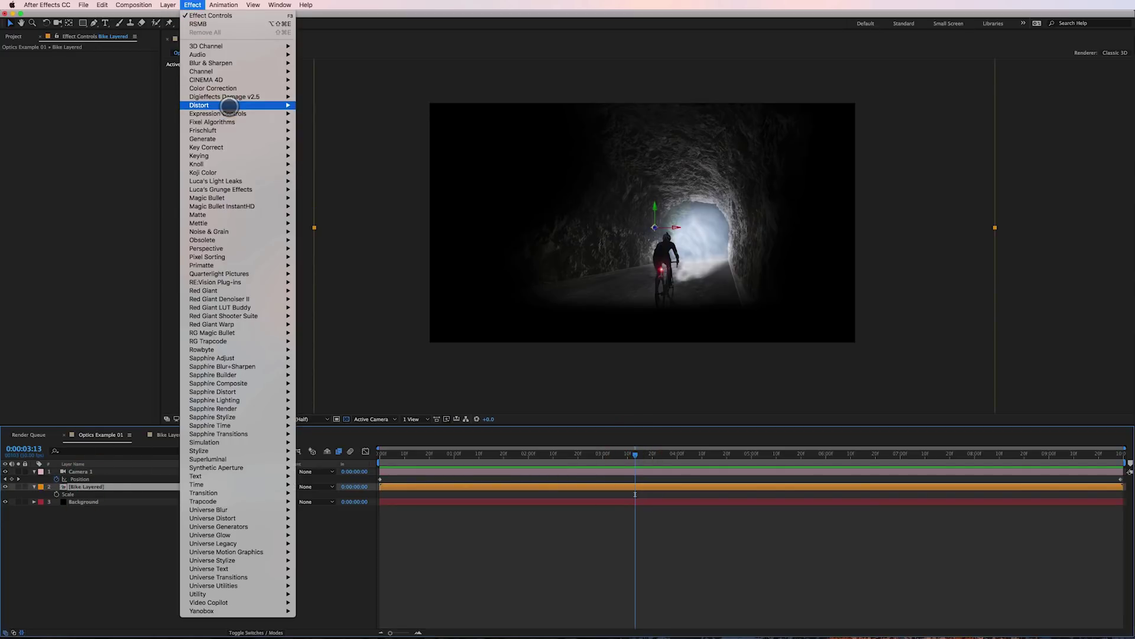
mouse_move(249, 104)
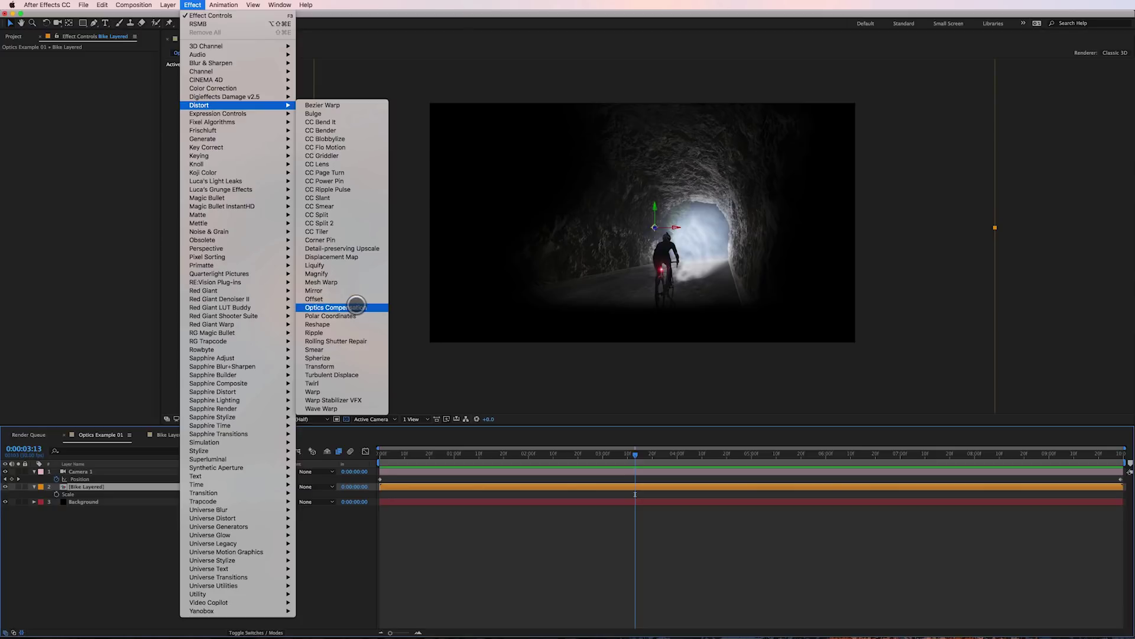
left_click(356, 307)
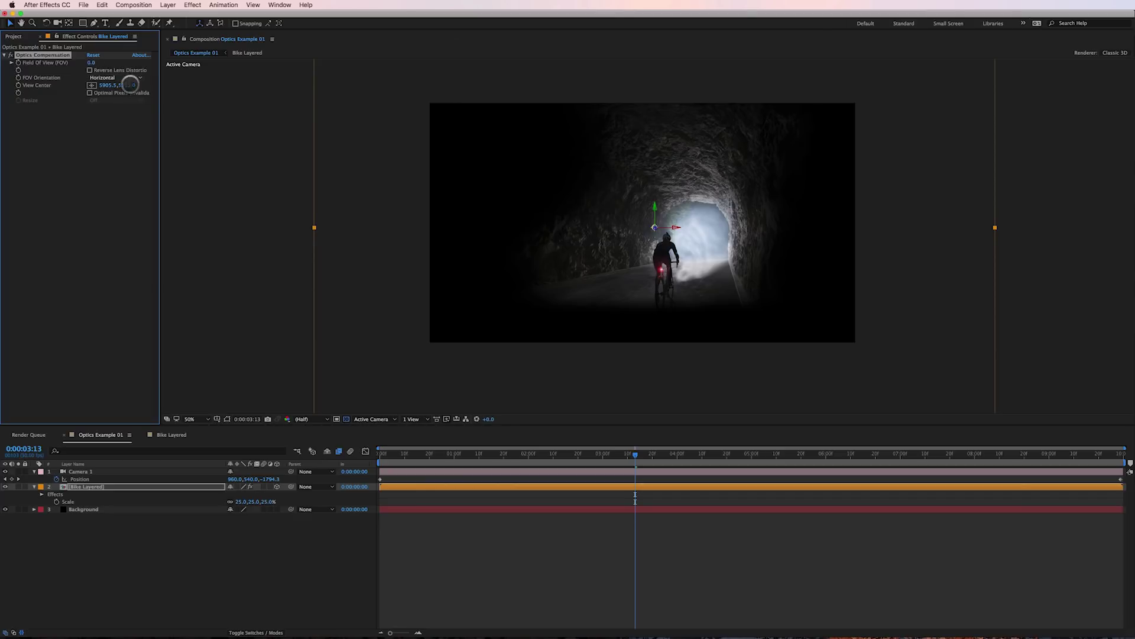
left_click_drag(175, 91, 219, 107)
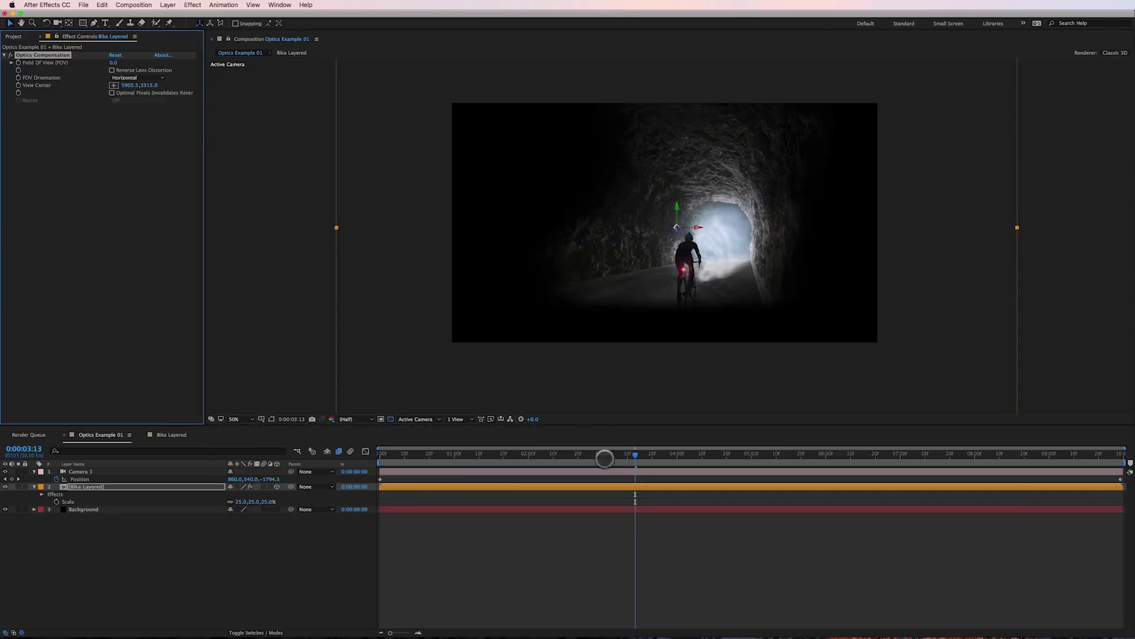
left_click_drag(626, 456, 326, 460)
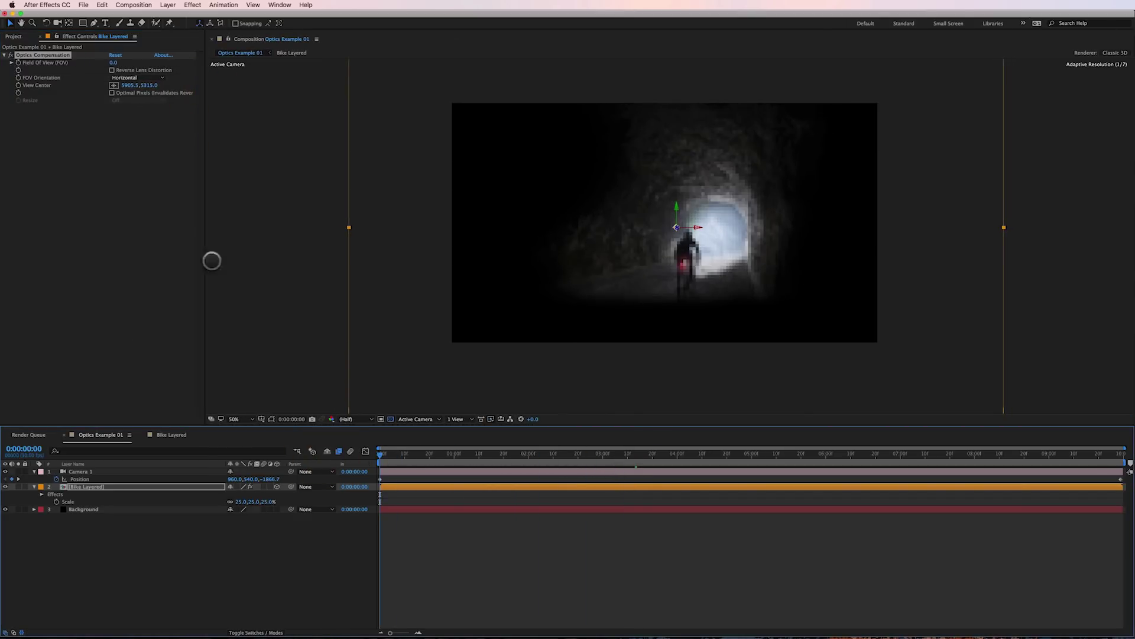
Set Field Of View to 50 and turn on Reverse Lens Distortion after comparing it on and off
left_click(32, 64)
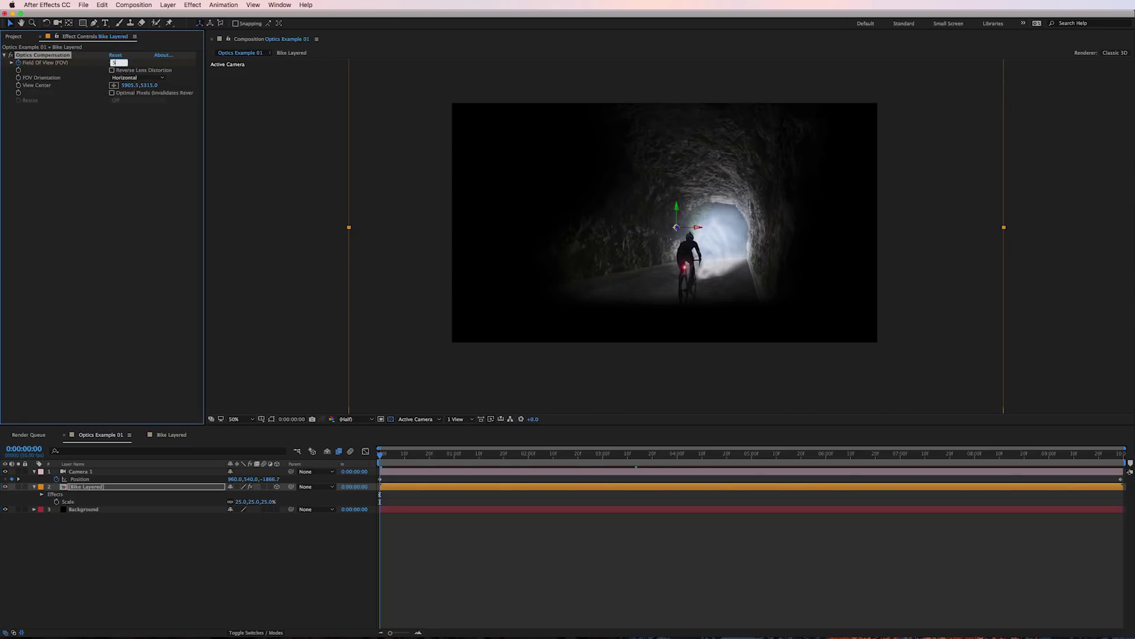
key("Return")
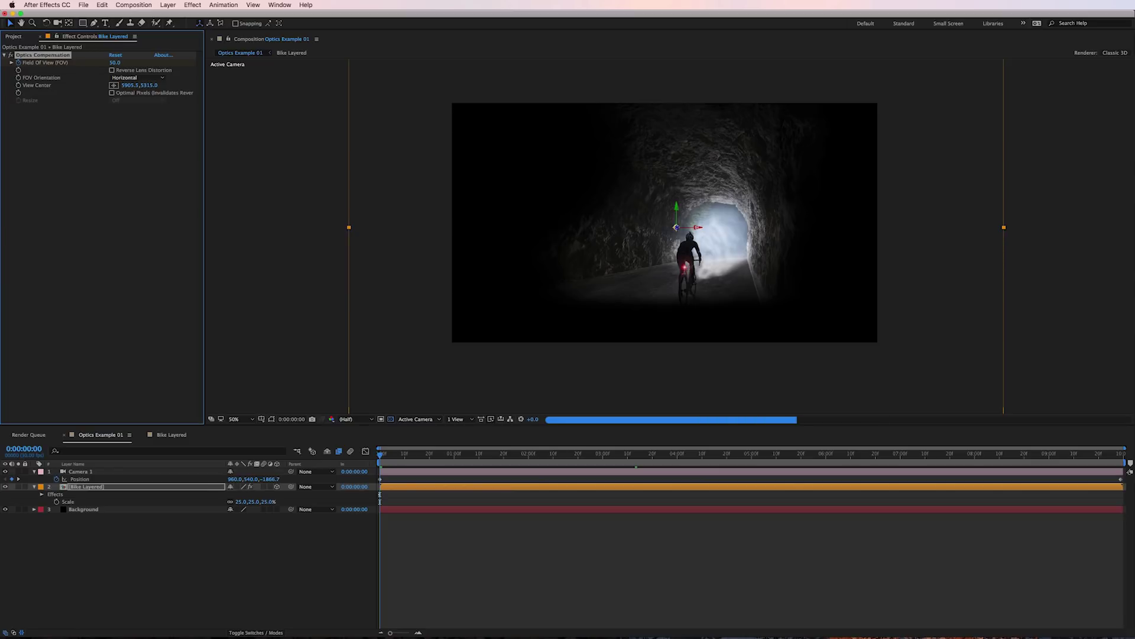
left_click(111, 71)
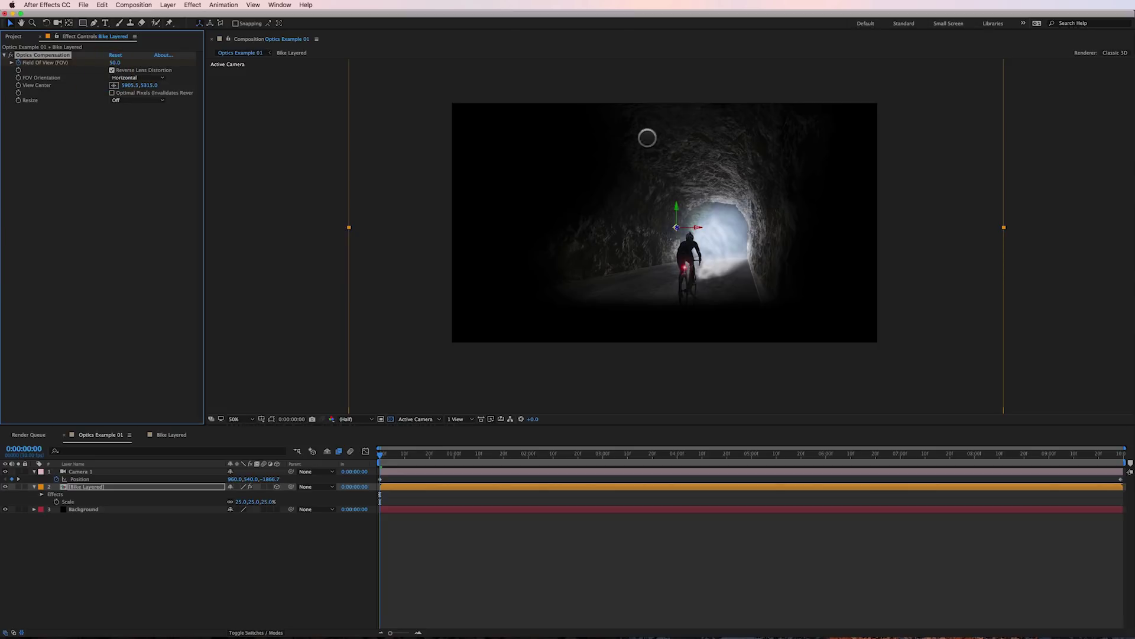
left_click(128, 70)
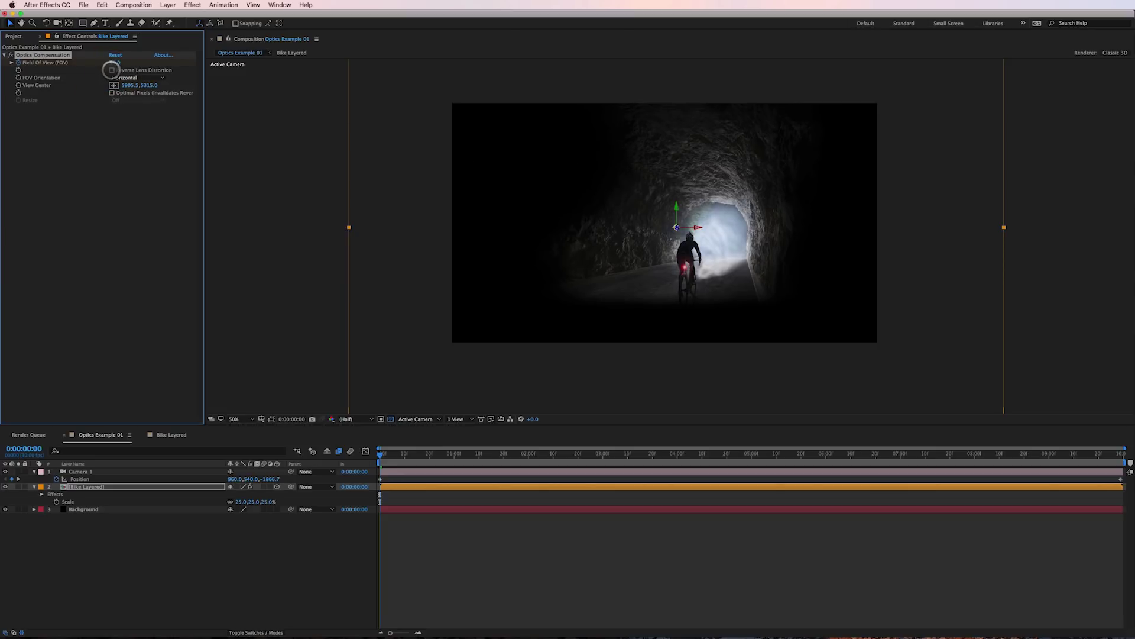
left_click(111, 71)
left_click(112, 70)
left_click(111, 70)
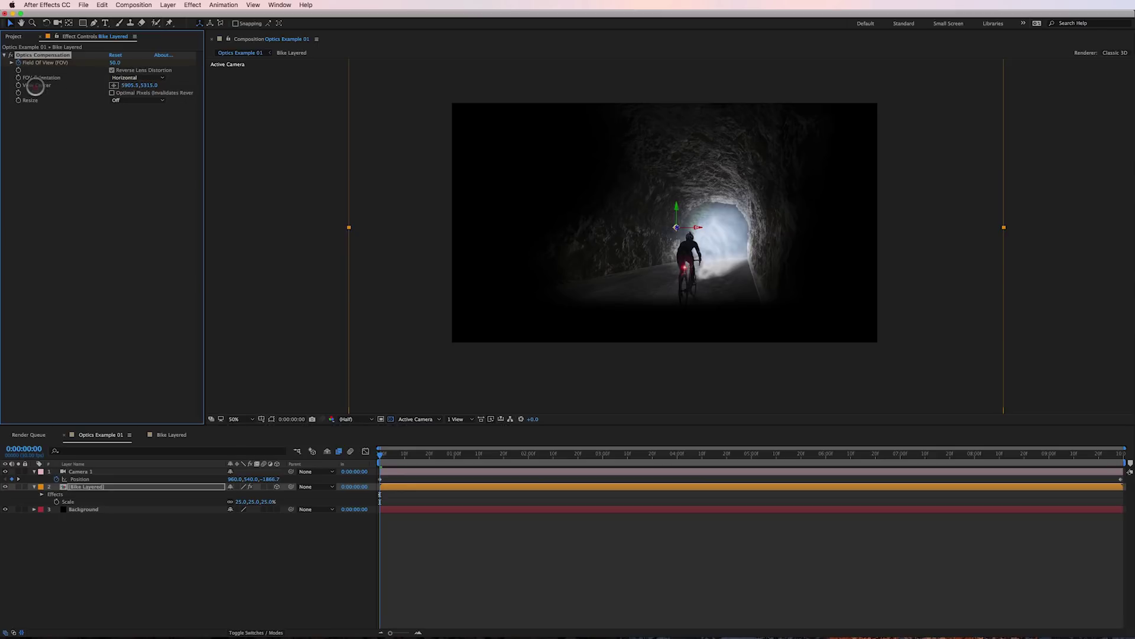
Place the View Center on the tunnel exit, fine-tuning it to about 6097.5, 5459.0
left_click(36, 94)
left_click(114, 85)
left_click(116, 86)
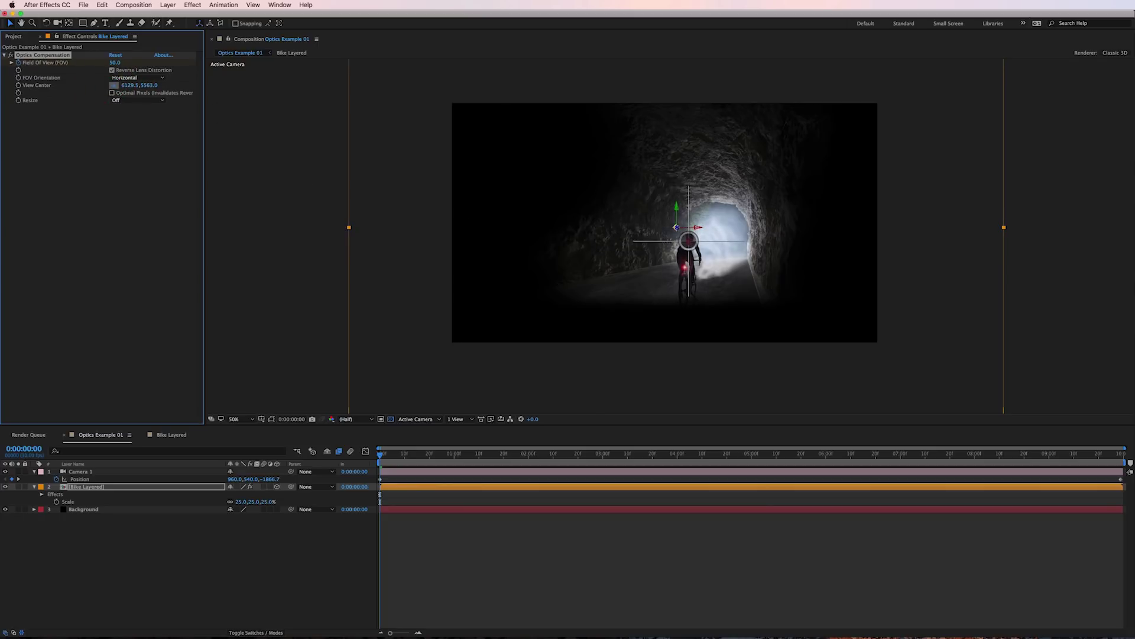
left_click(689, 241)
mouse_move(689, 240)
left_mouse_down()
mouse_move(701, 219)
mouse_move(674, 180)
mouse_move(596, 216)
mouse_move(762, 252)
mouse_move(687, 235)
left_mouse_up()
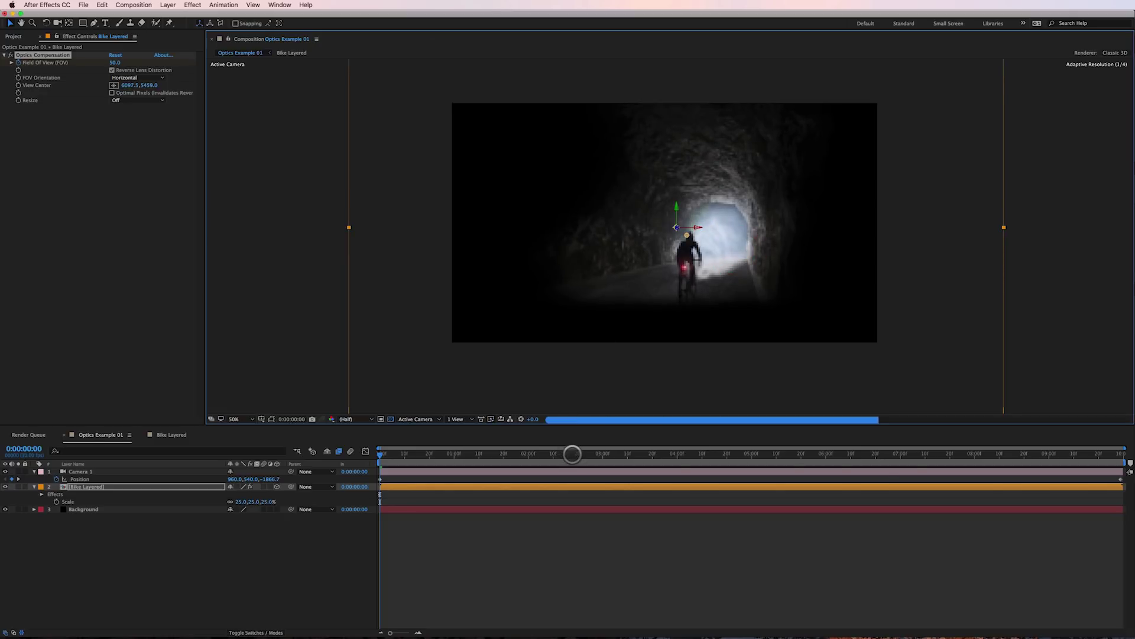
At the last frame, set the Optics Compensation Field Of View to 125
left_click(1097, 454)
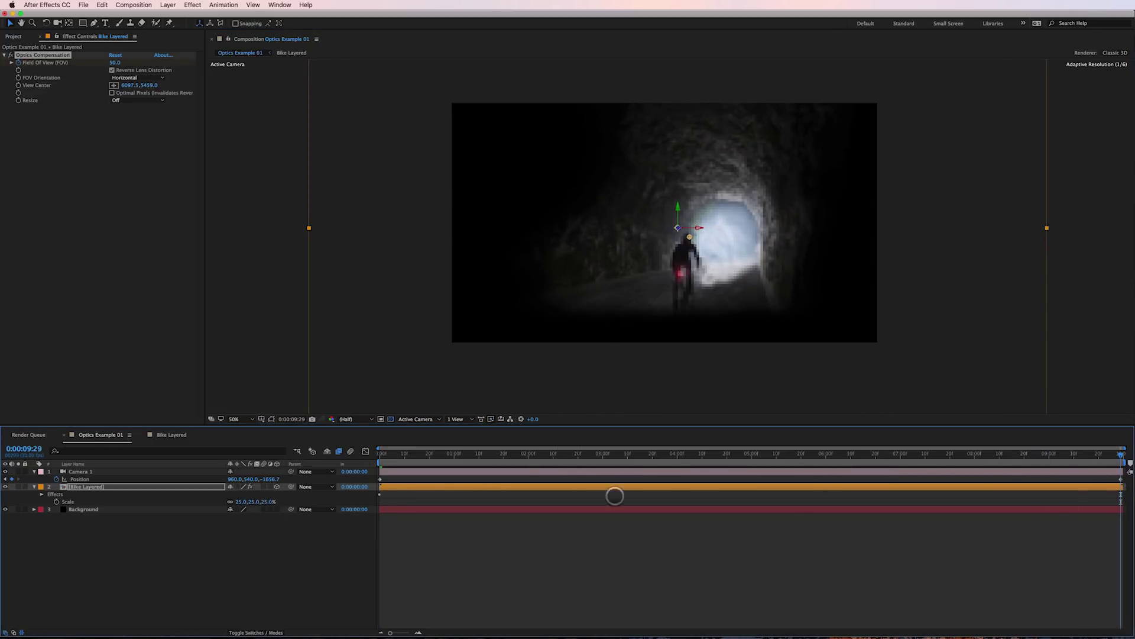
left_click(114, 64)
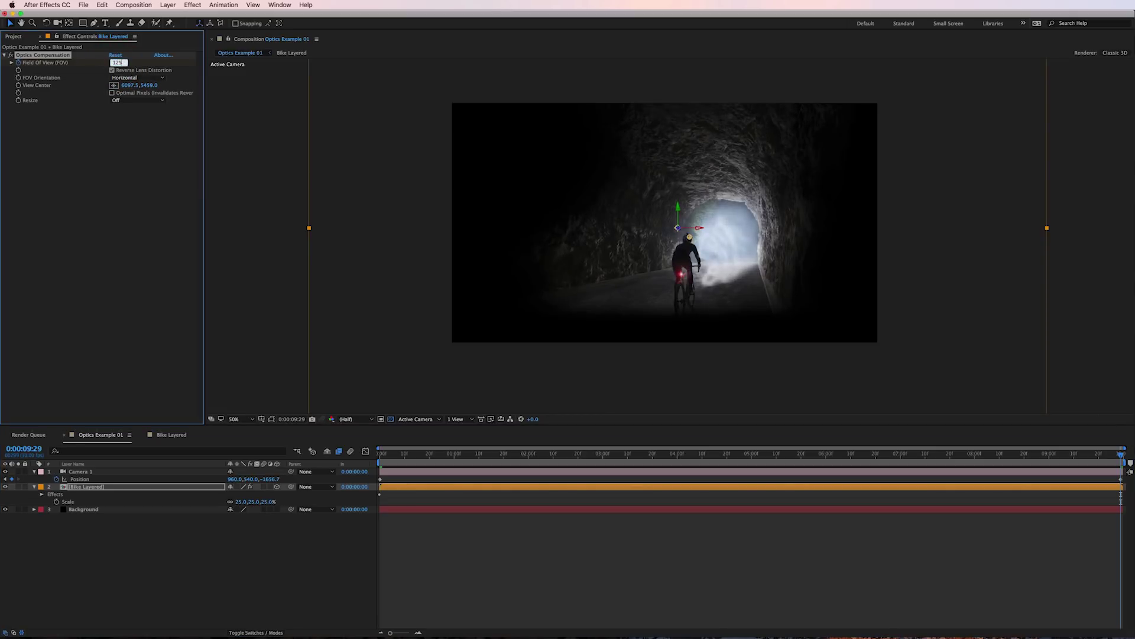
type("125")
key("Return")
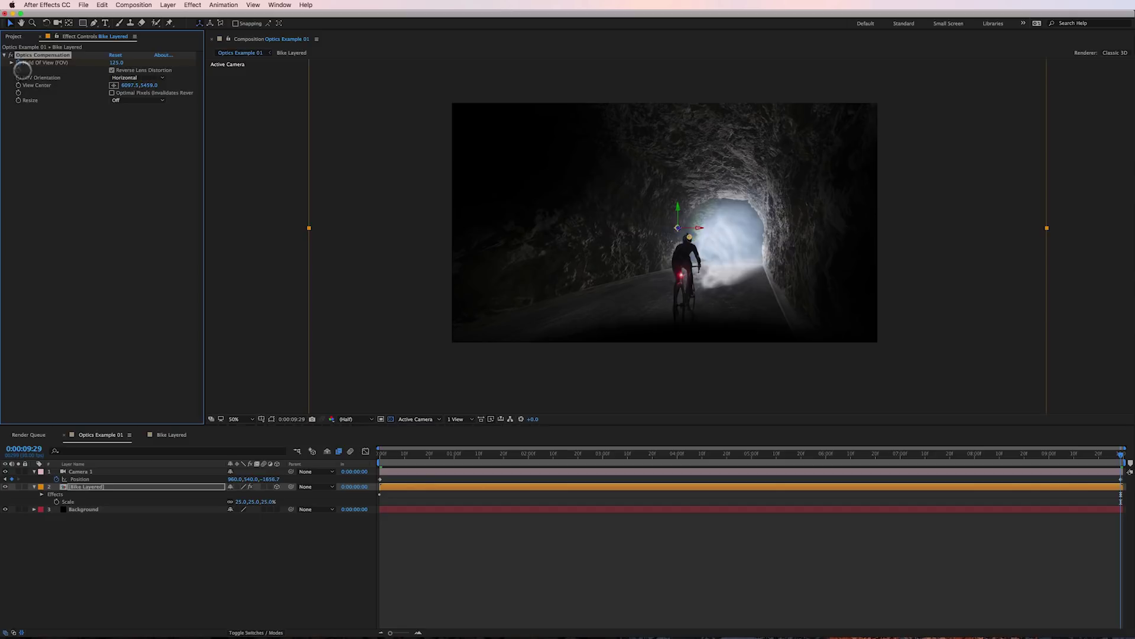
Toggle Optics Compensation off and on to compare, then preview the shot
left_click(9, 56)
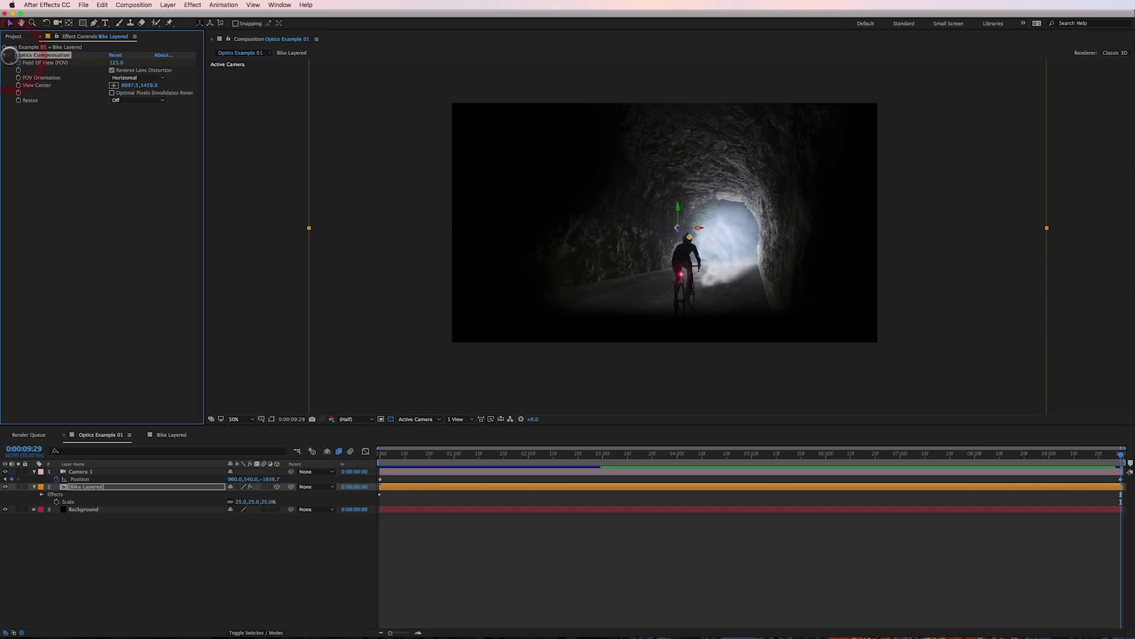
left_click(9, 56)
left_click(9, 56)
left_click(10, 55)
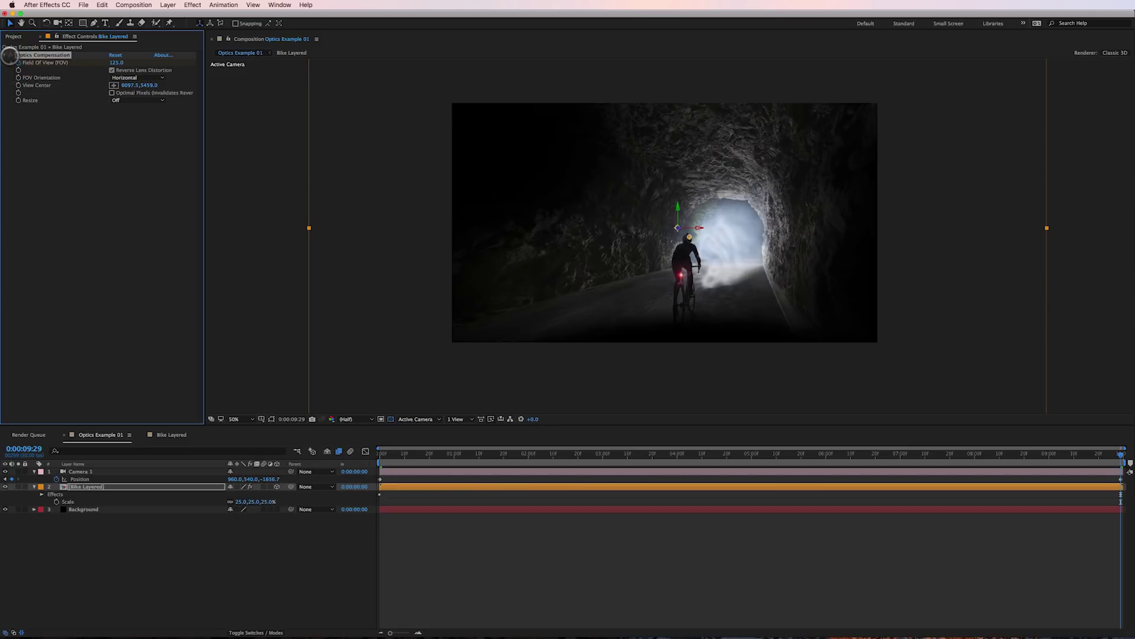
key("space")
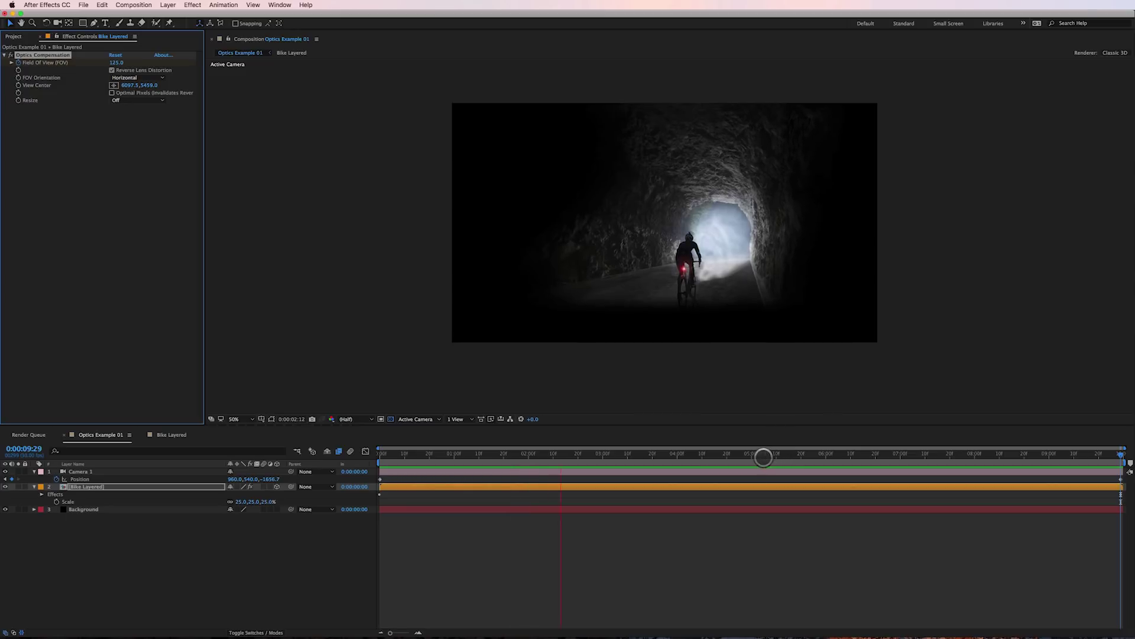
left_click(822, 456)
left_click_drag(822, 456, 1086, 474)
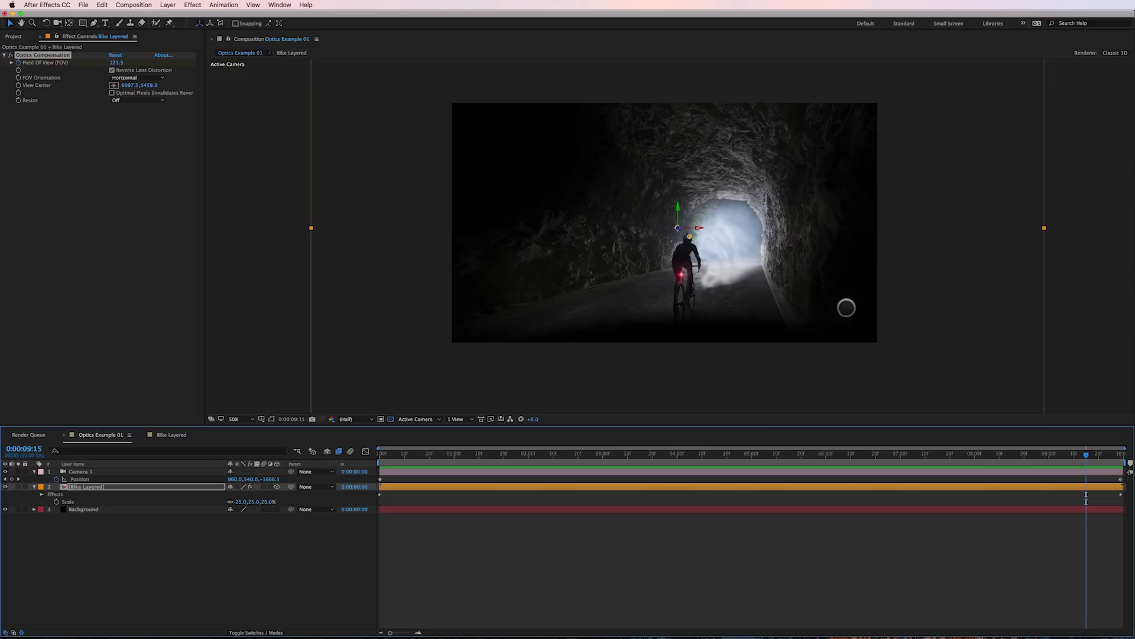
left_click_drag(1100, 454, 976, 459)
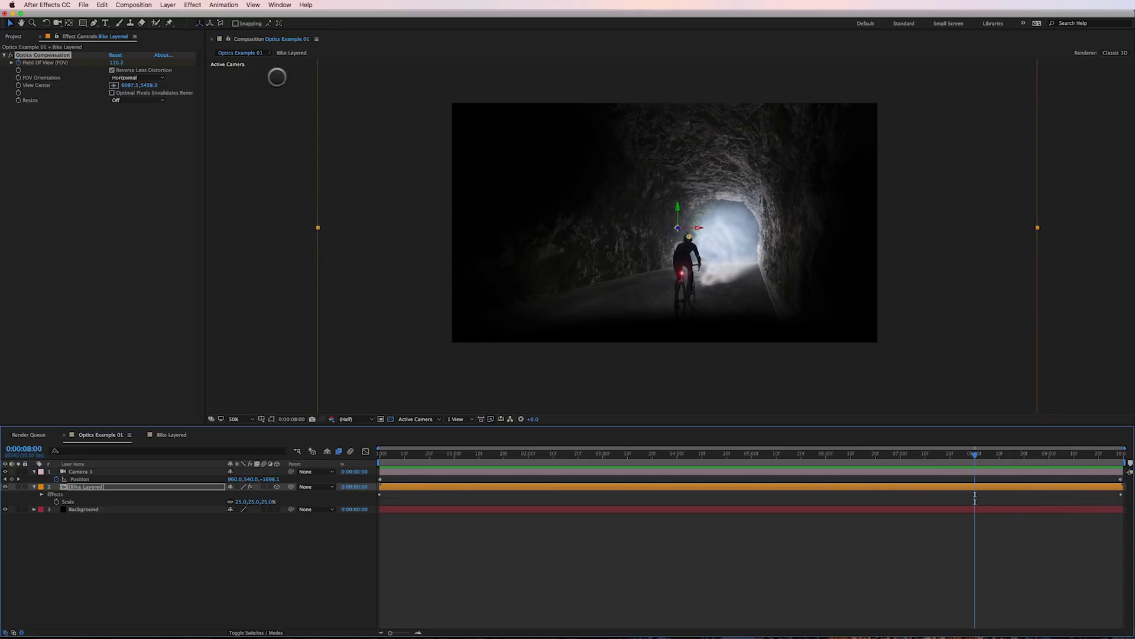
Create Black Solid 1, a default 1920×1080 black solid above Bike Layered, and open the Stylize effects
left_click(169, 5)
mouse_move(172, 16)
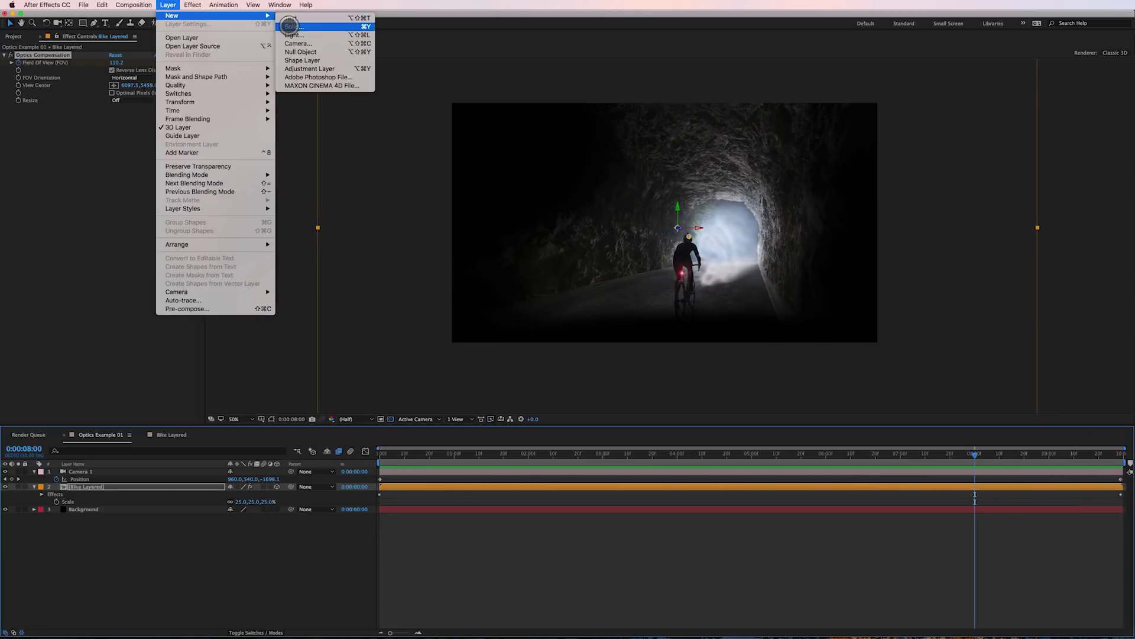
left_click(289, 27)
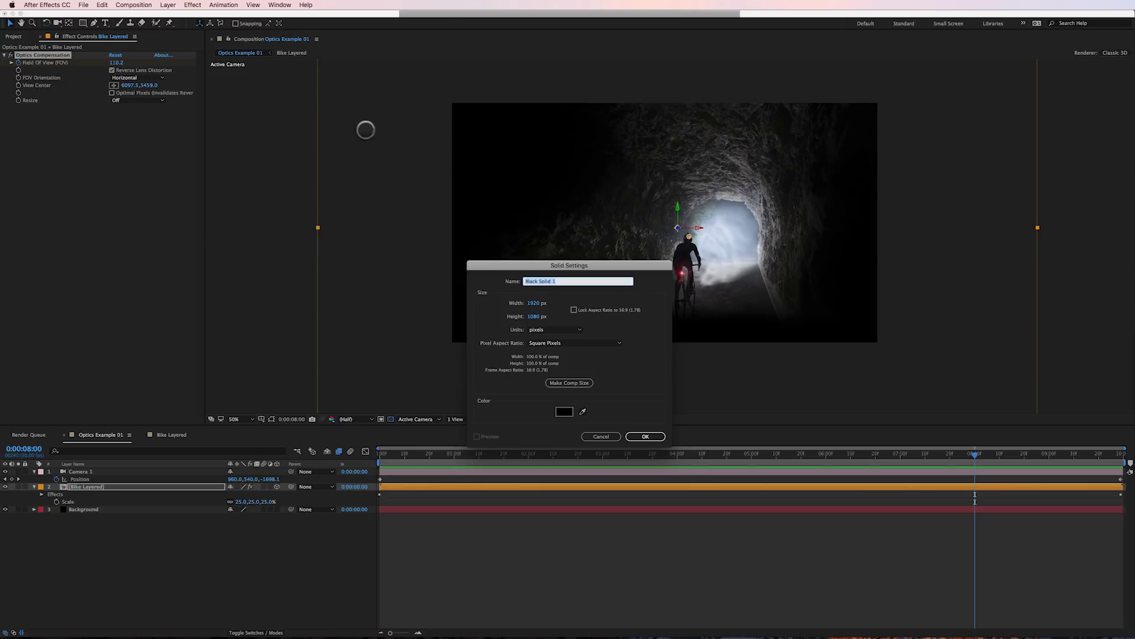
left_click(651, 437)
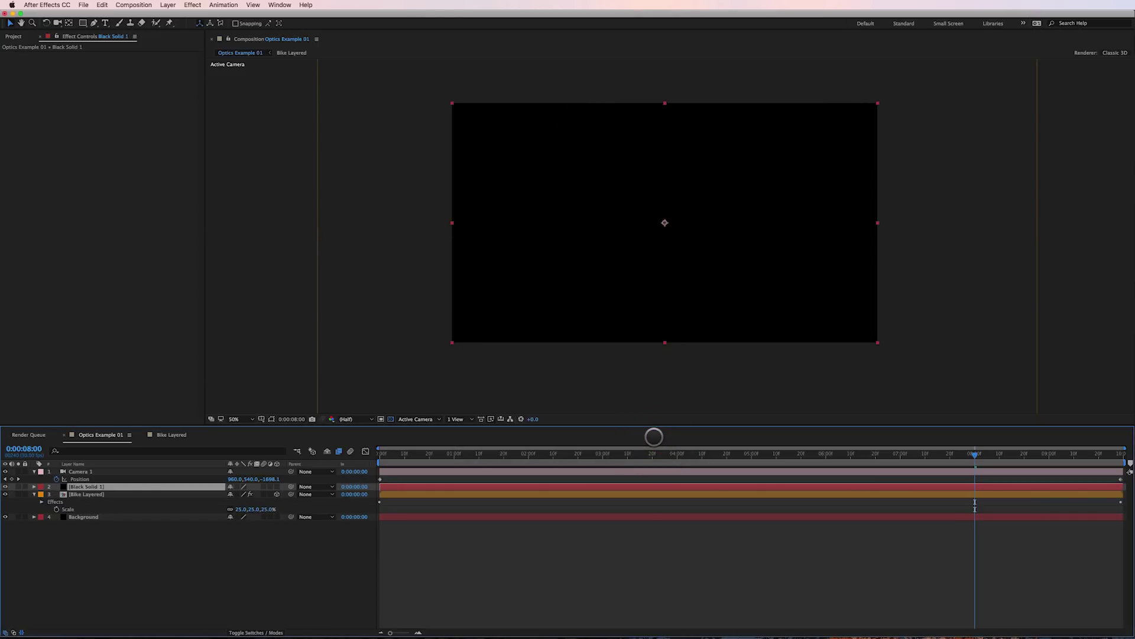
left_click(192, 5)
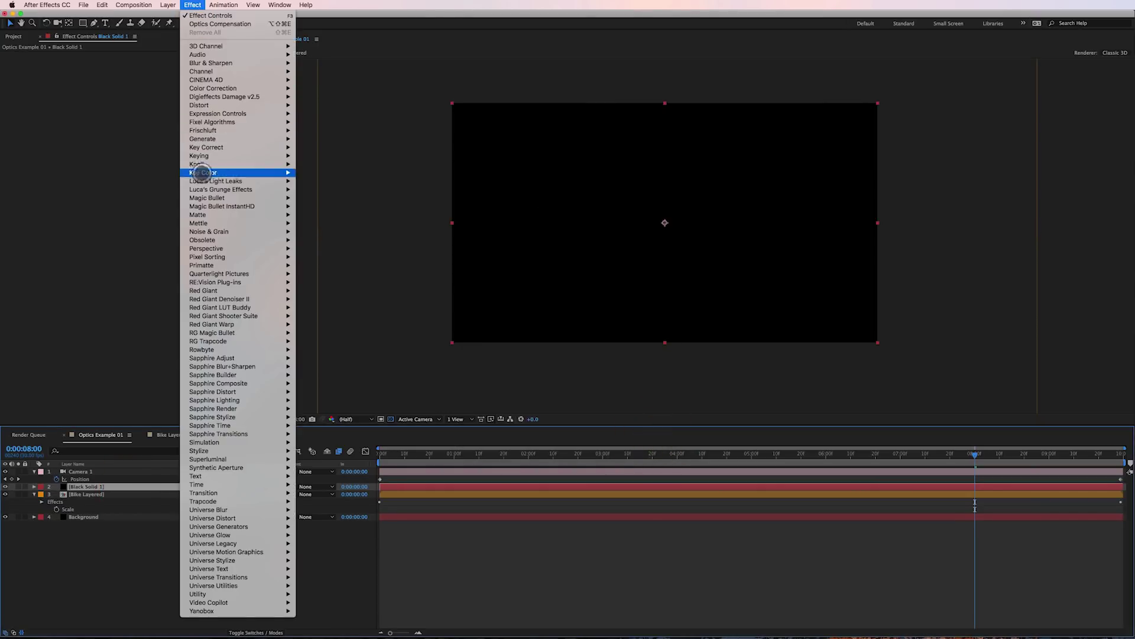
mouse_move(206, 452)
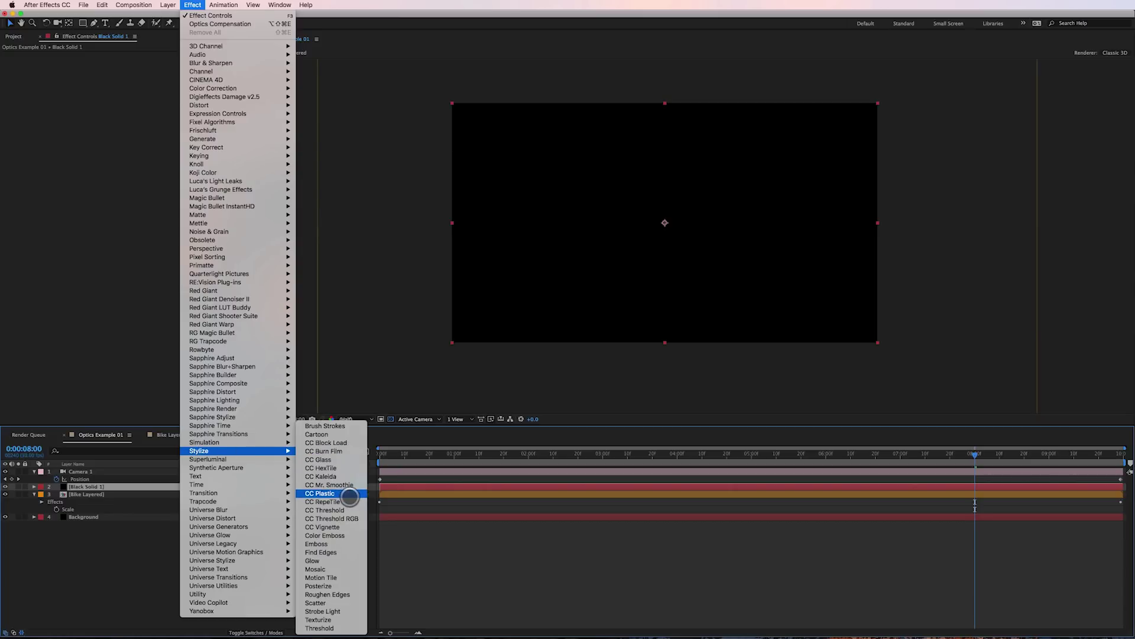
Apply CC Vignette to Black Solid 1, make it an adjustment layer, and raise Amount to 212
left_click(343, 527)
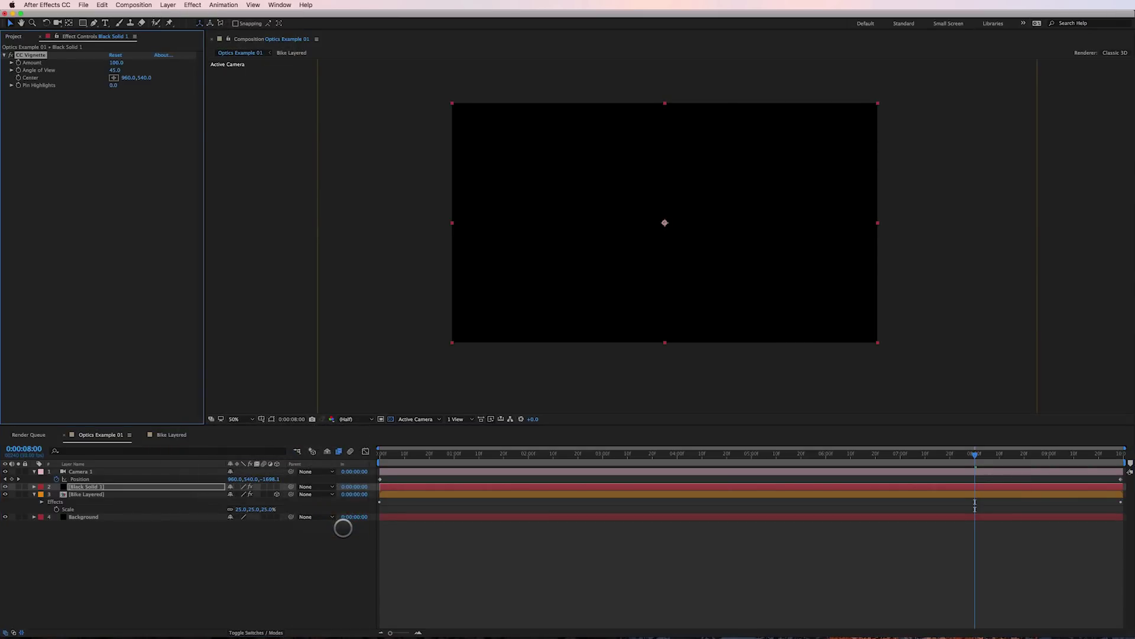
left_click(263, 486)
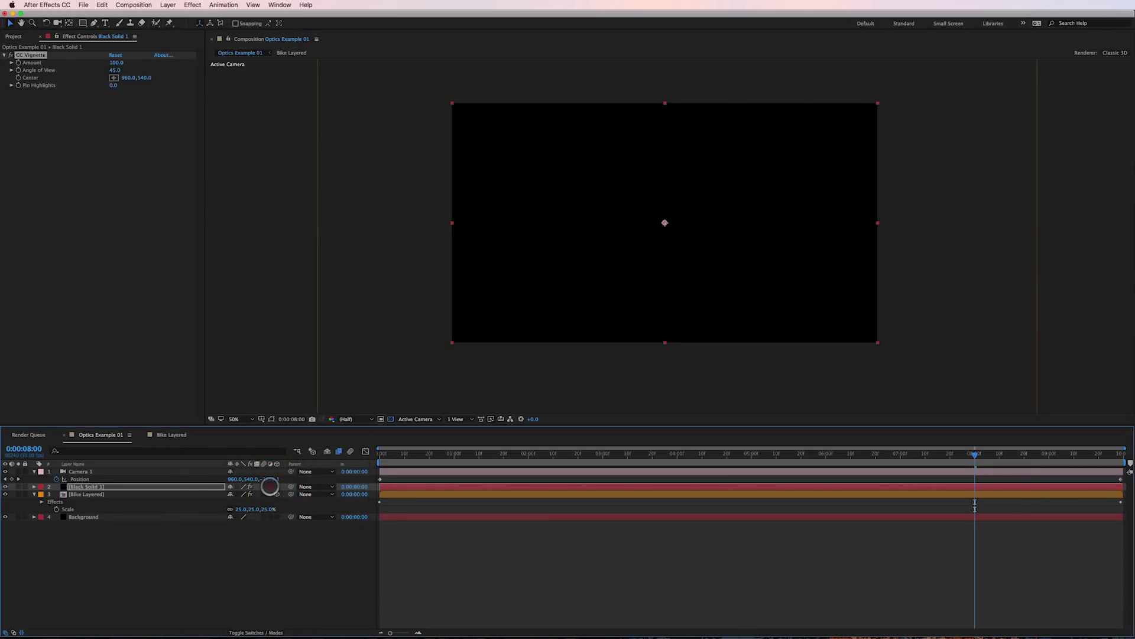
left_click(270, 486)
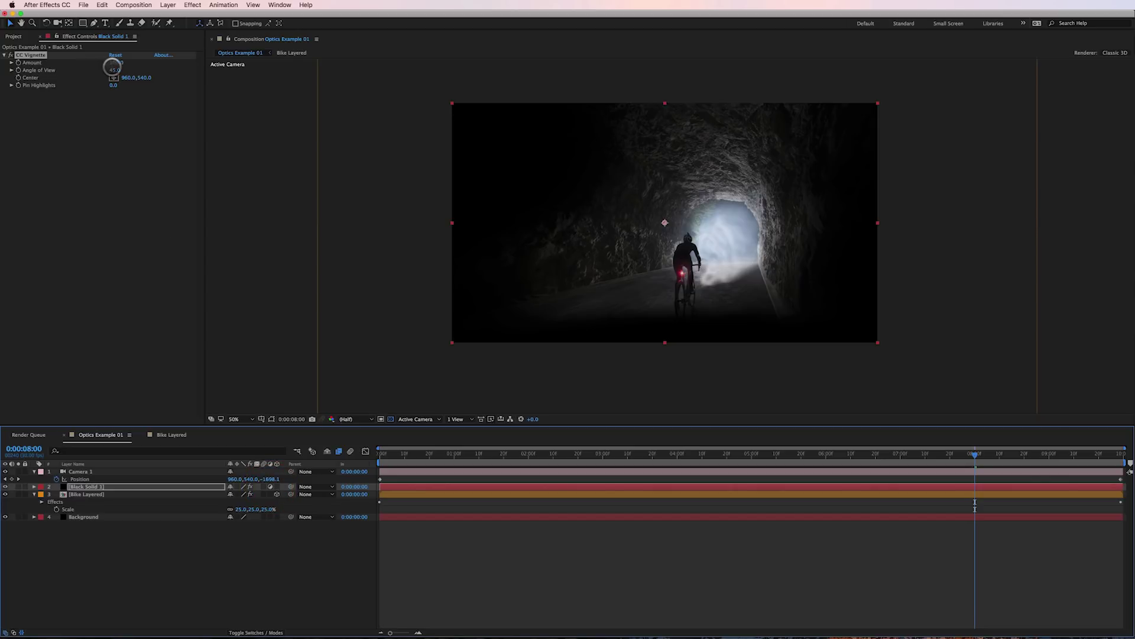
left_click_drag(114, 63, 148, 65)
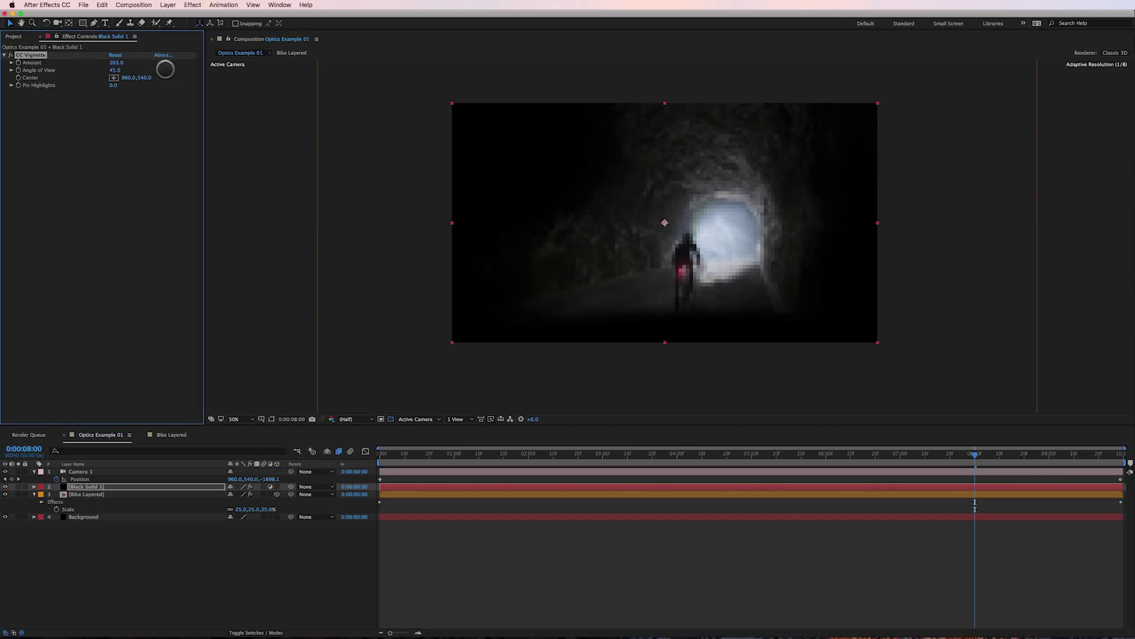
Move the vignette Center to 1235.0, 341.0 and preview the vignetted shot
left_click(1066, 454)
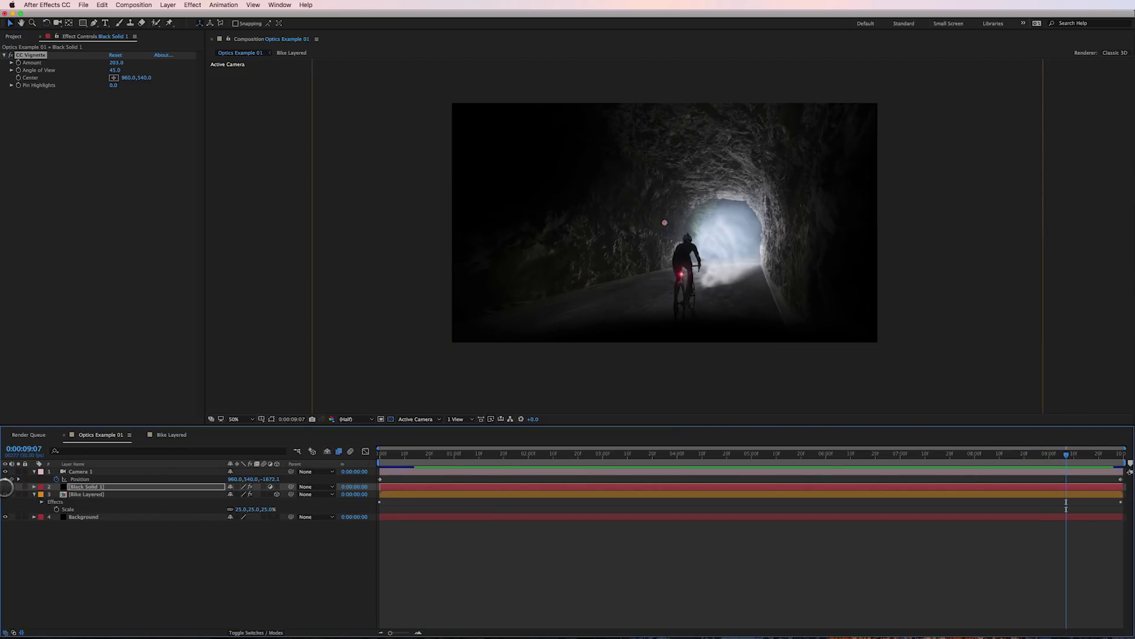
left_click(127, 79)
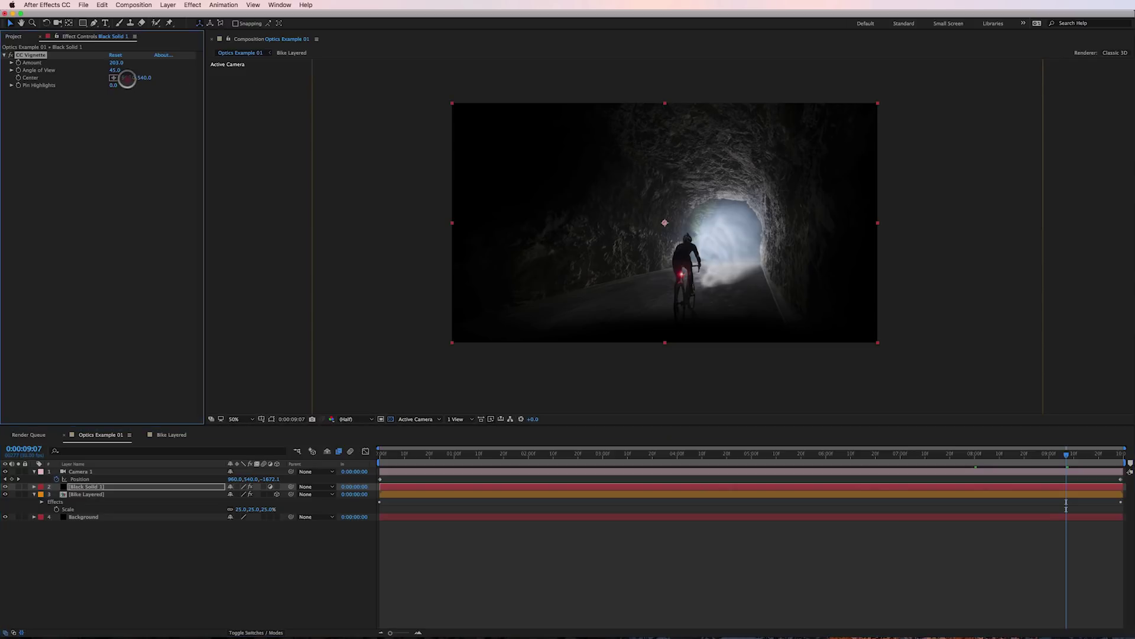
left_click_drag(127, 79, 238, 70)
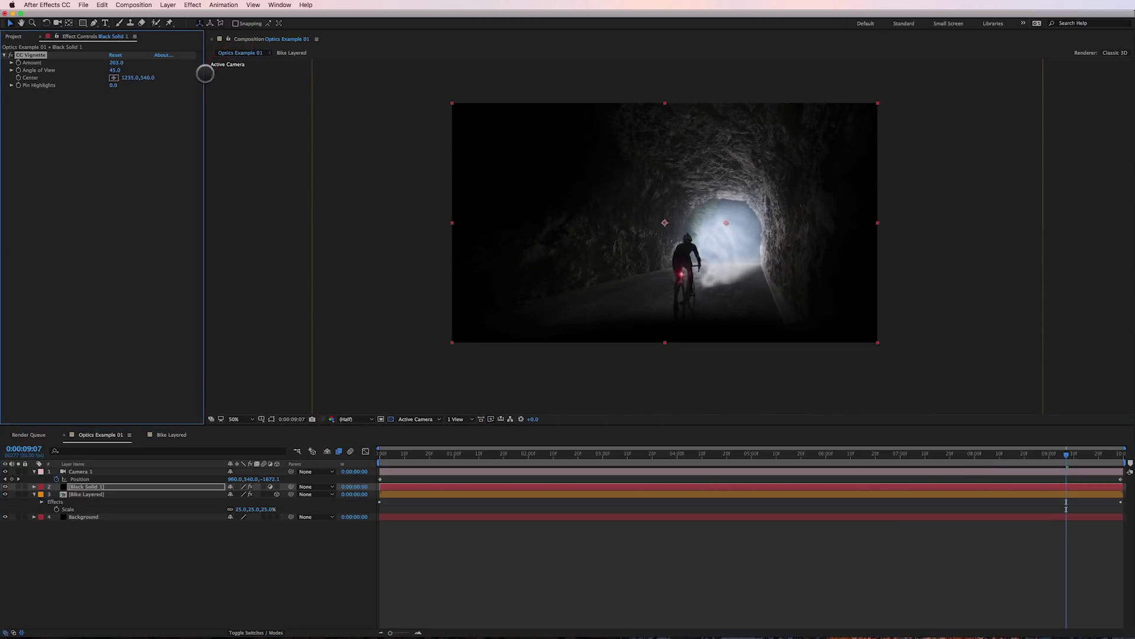
mouse_move(144, 79)
left_mouse_down()
mouse_move(80, 72)
mouse_move(203, 65)
mouse_move(127, 73)
left_mouse_up()
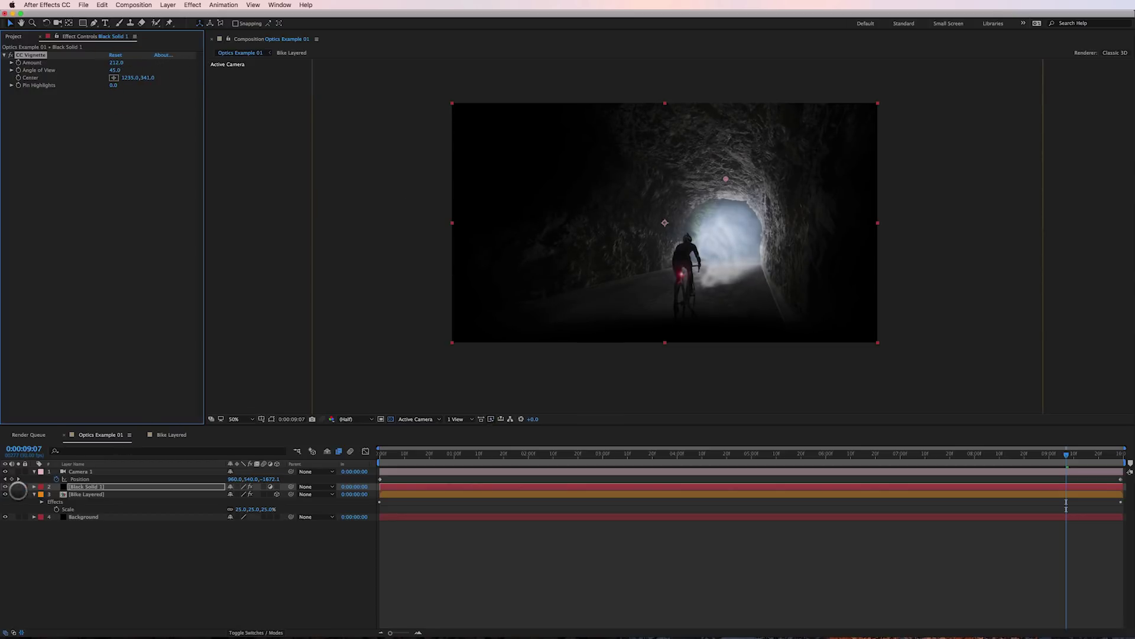
left_click(7, 487)
key("space")
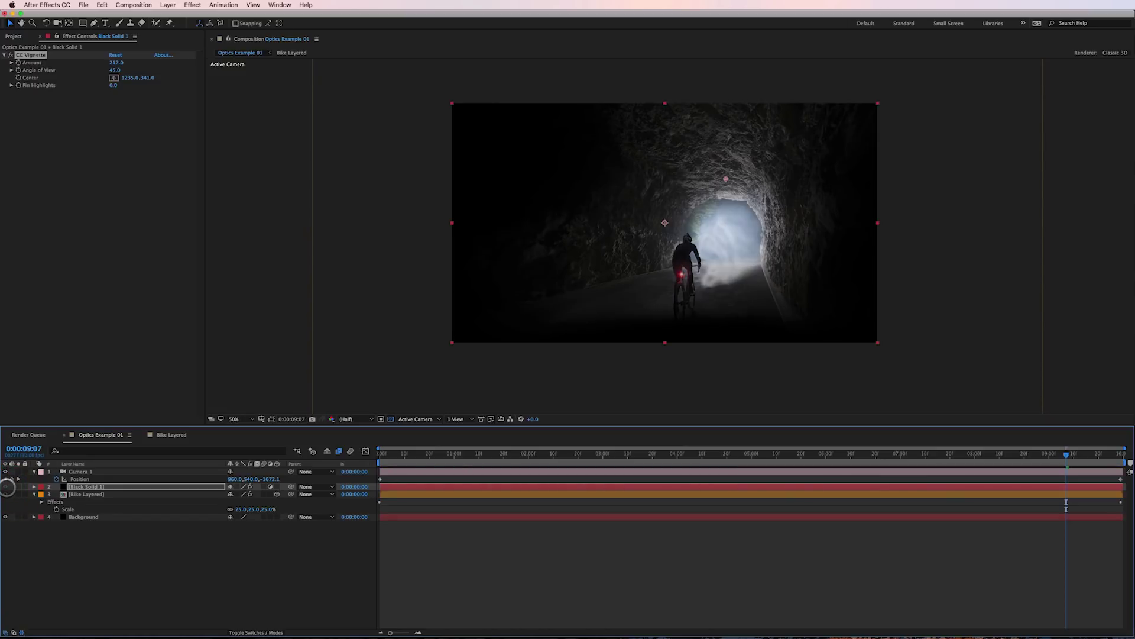